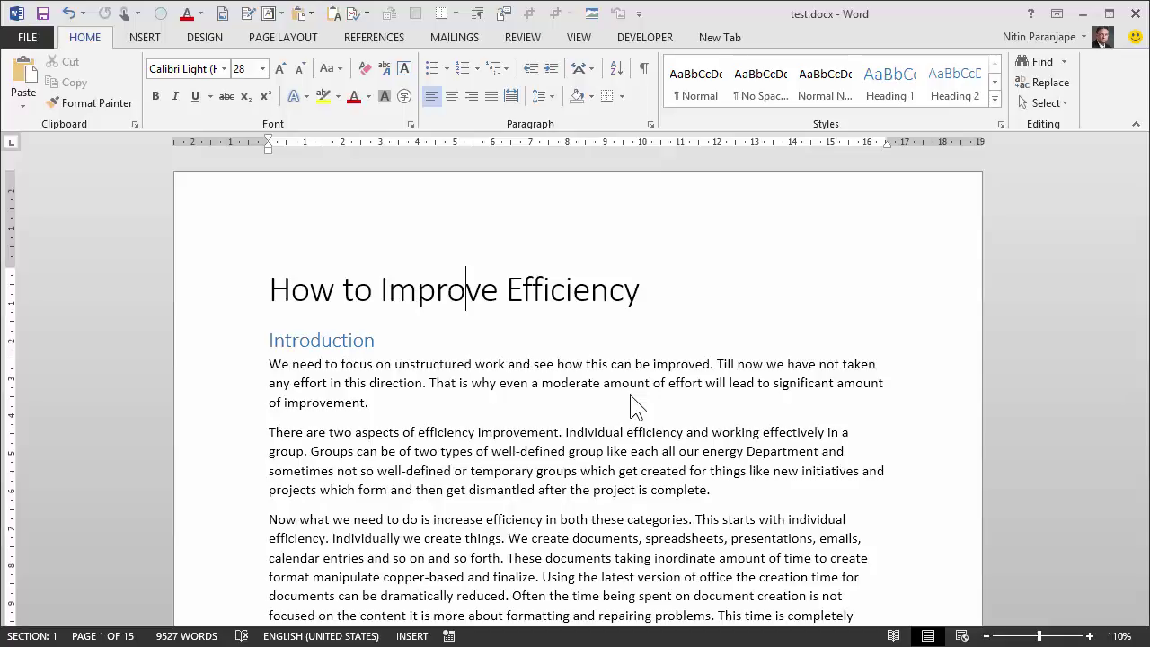
# Step: Open the Navigation pane's search box with Ctrl+F
pyautogui.hotkey('ctrl', 'f')
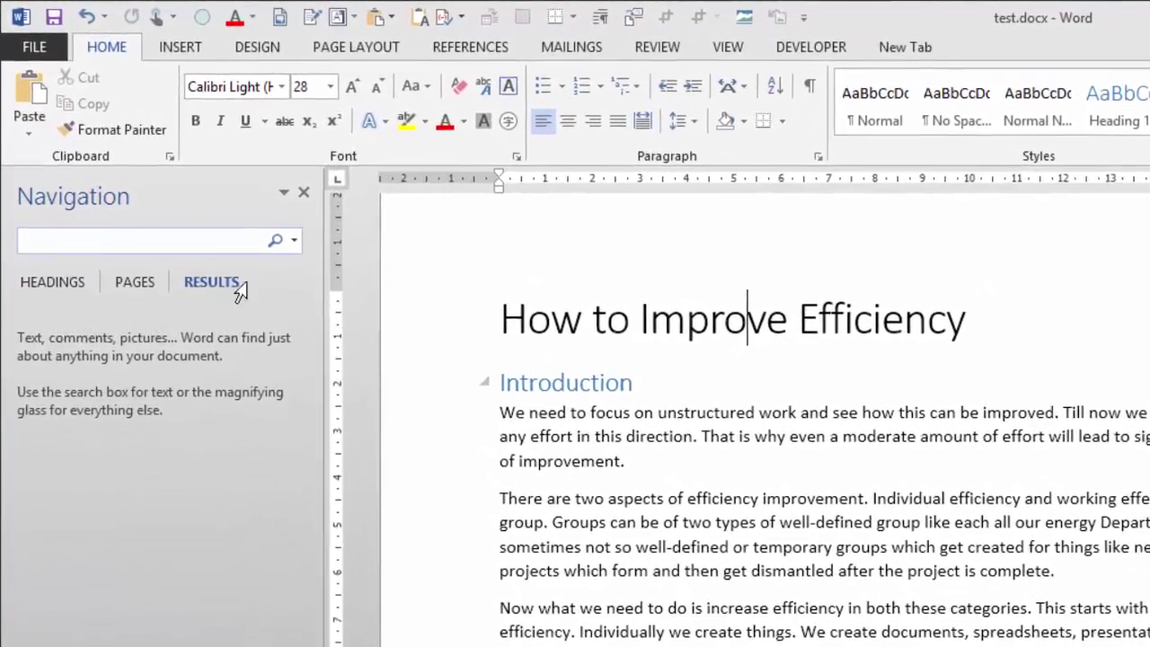
# Step: Search the document for 'efficiency', which lists 8 highlighted results
pyautogui.write('efficiency')
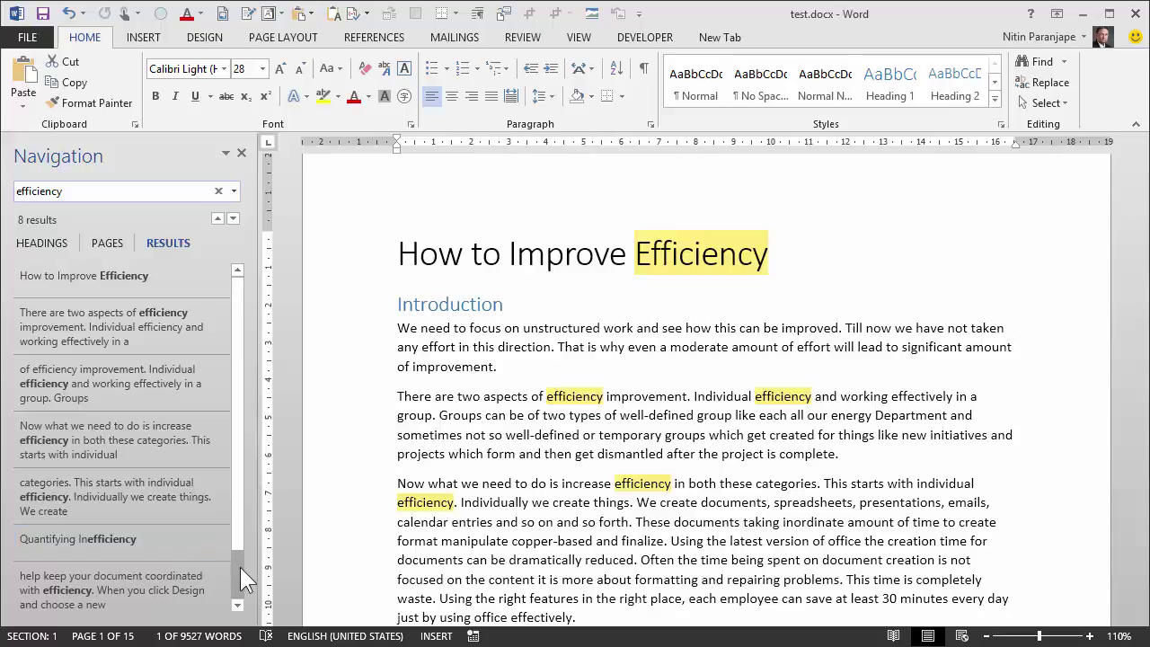
# Step: Step through the 'efficiency' results from the seventh back to the second, ending on the last match in 'inefficiency'
pyautogui.scroll(-1, 239, 567)
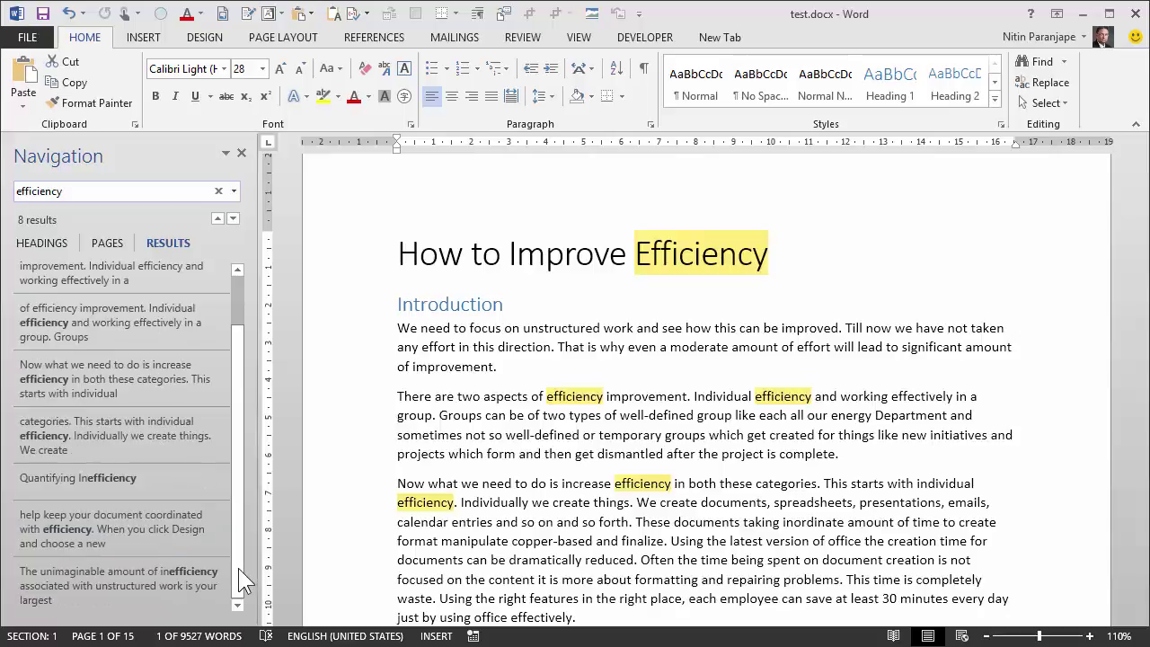
pyautogui.click(154, 535)
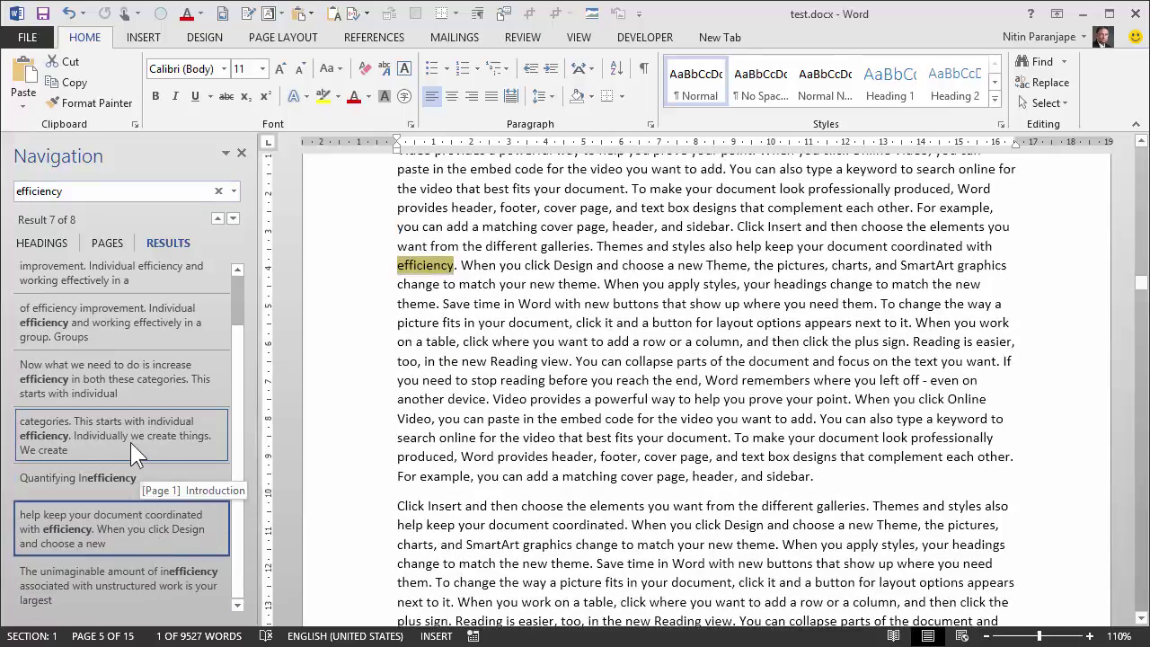
pyautogui.click(130, 441)
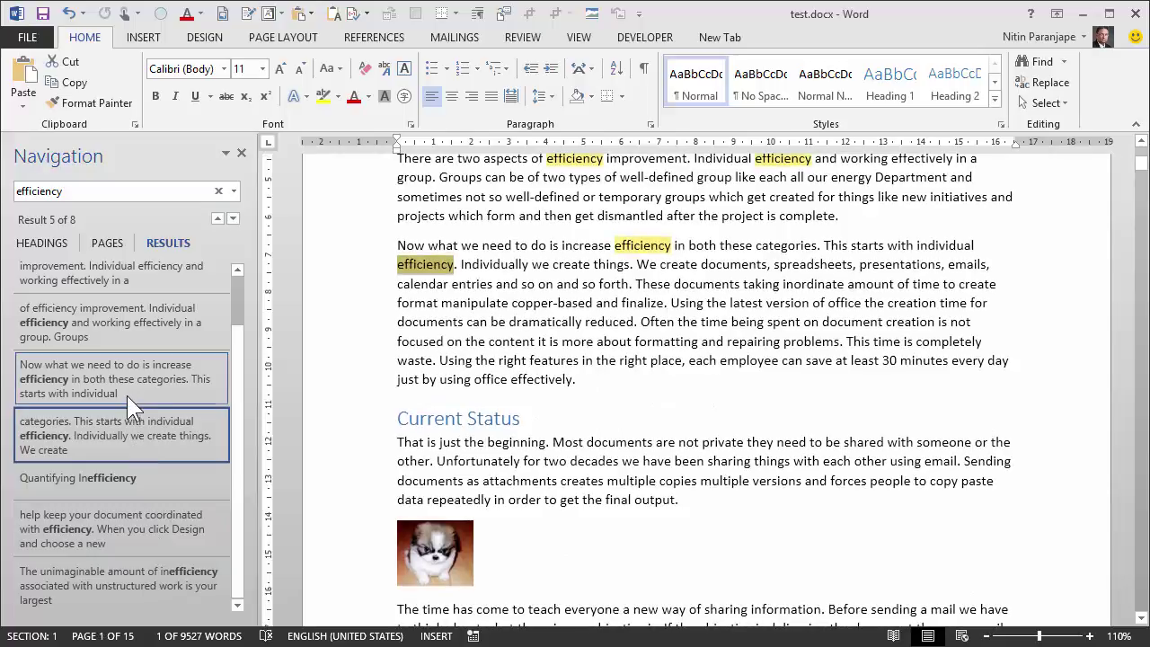
pyautogui.click(127, 395)
pyautogui.click(125, 325)
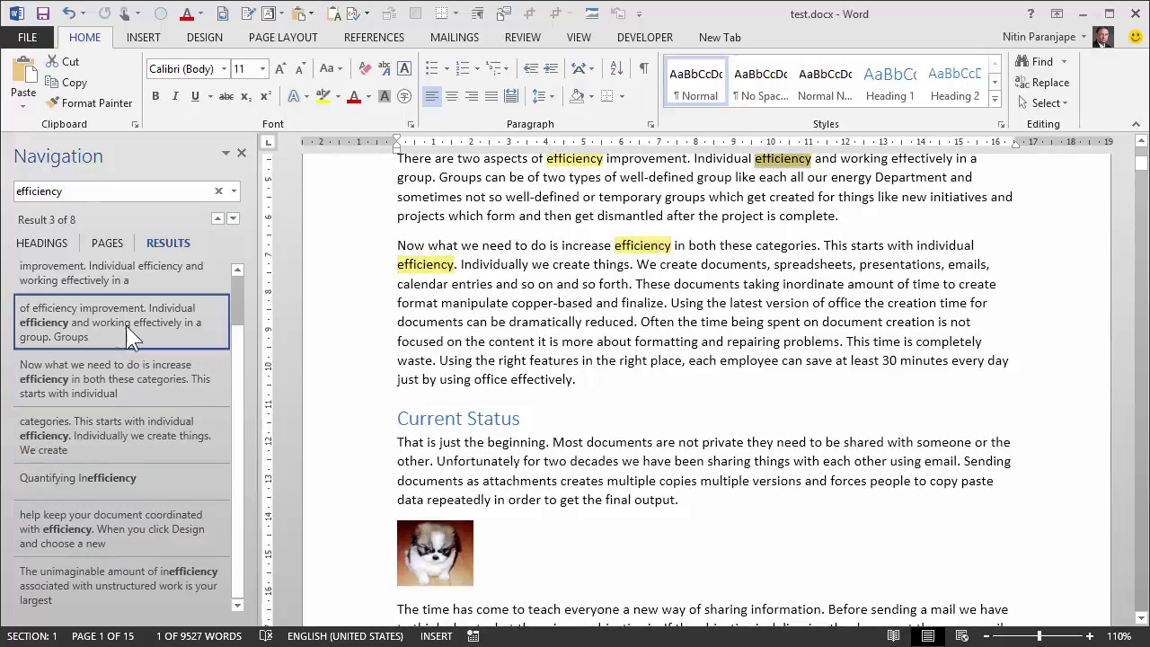
pyautogui.click(130, 278)
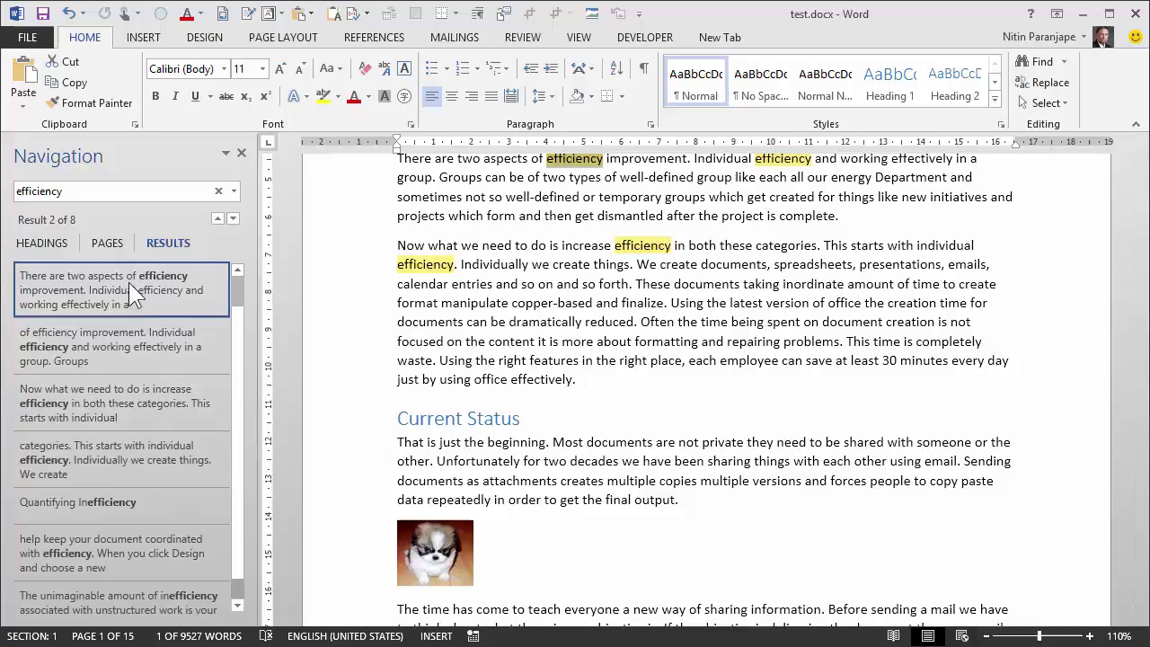
pyautogui.click(92, 598)
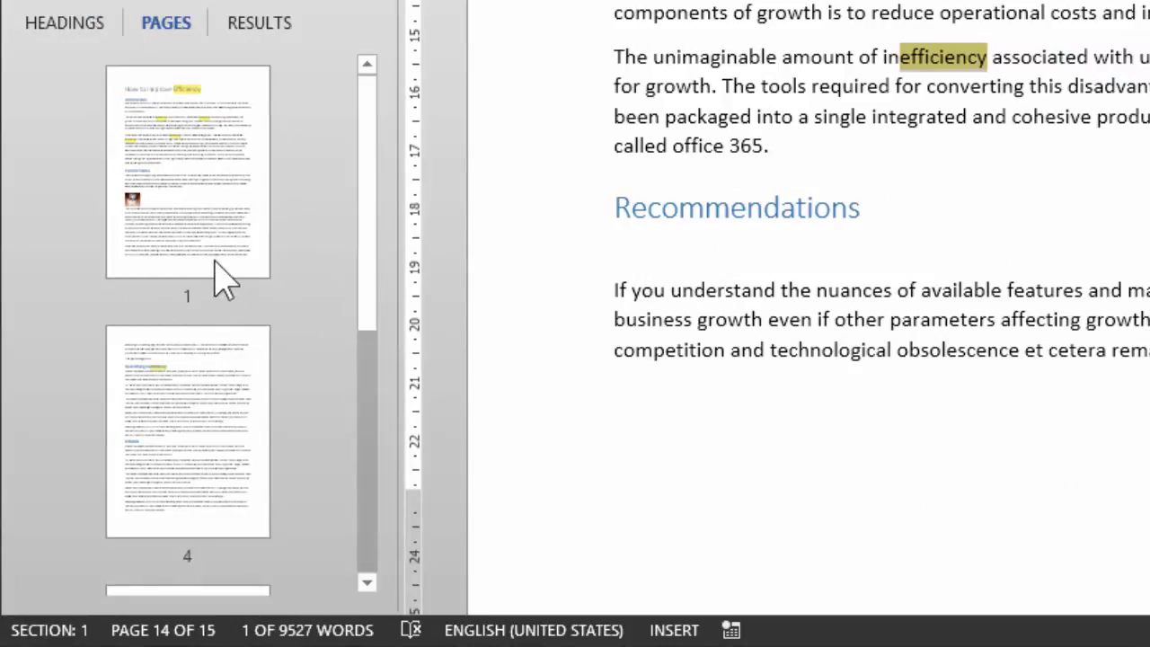
# Step: Browse the page thumbnails and return the document to page 1's Introduction
pyautogui.scroll(-3, 210, 449)
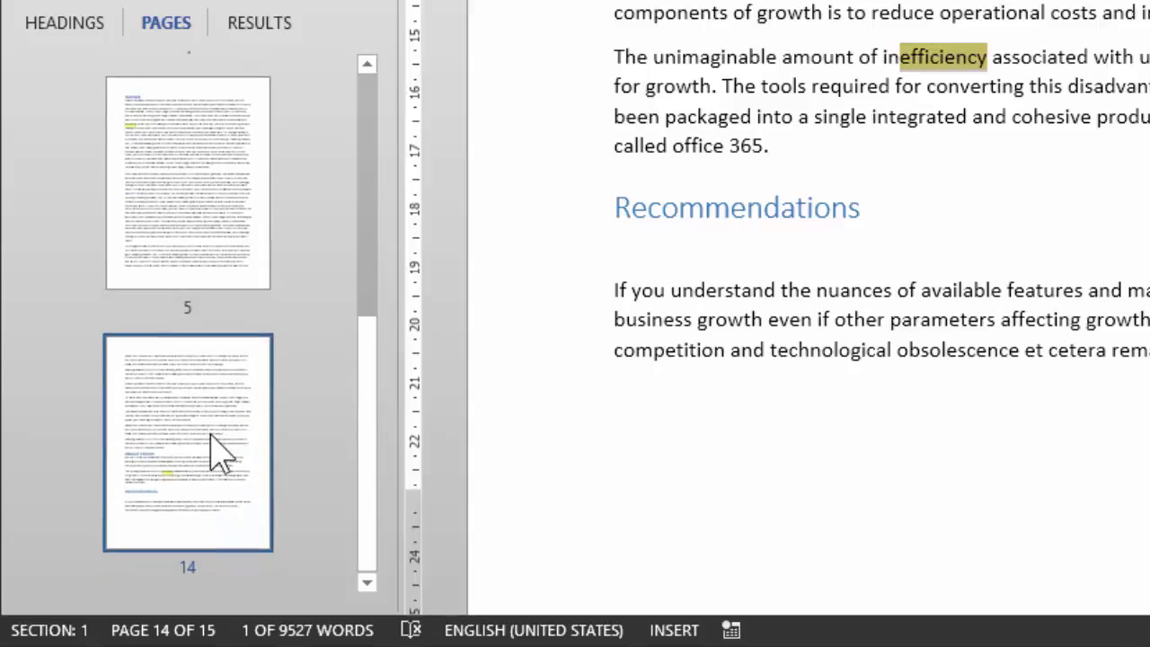
pyautogui.scroll(3, 215, 451)
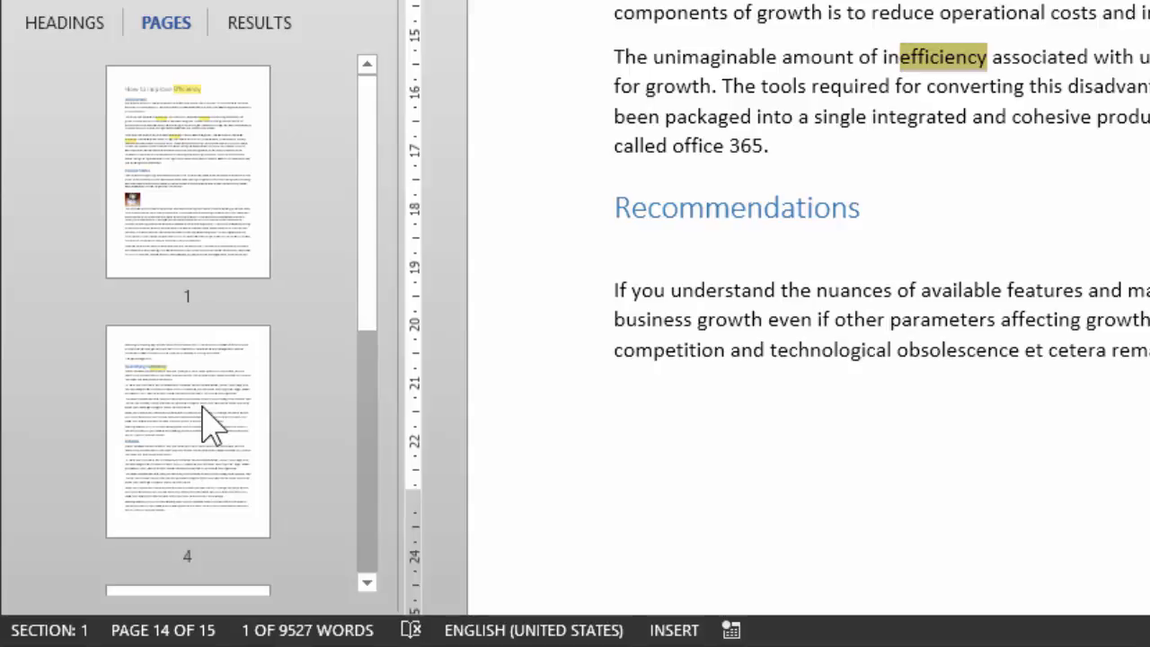
pyautogui.scroll(-5, 179, 400)
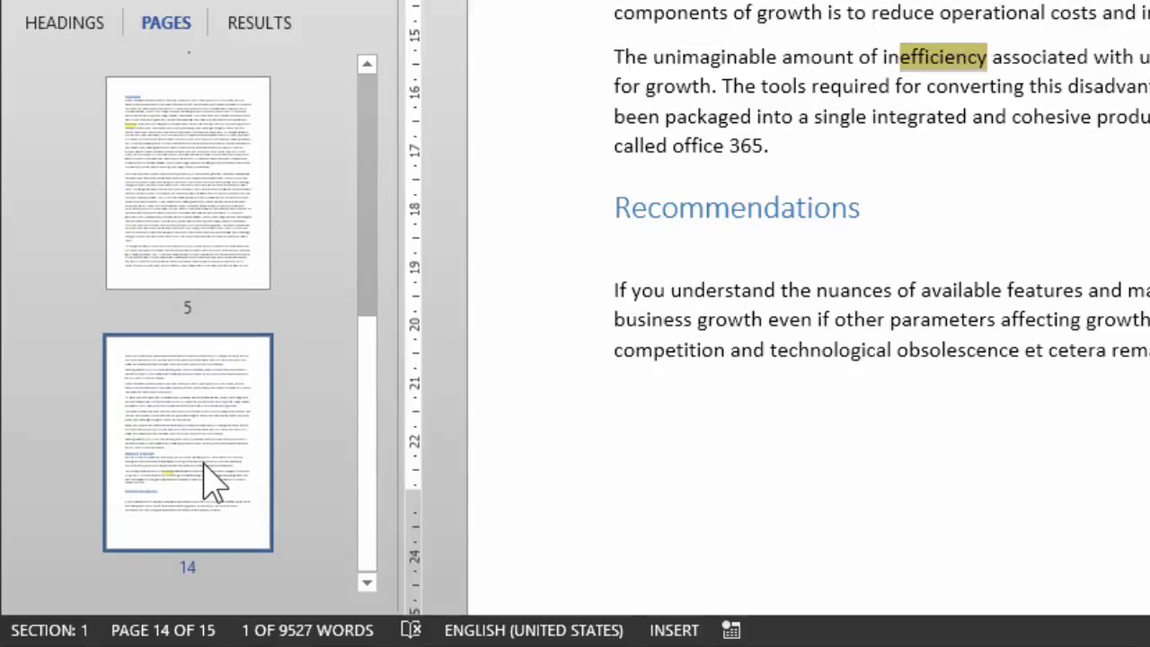
pyautogui.scroll(5, 207, 483)
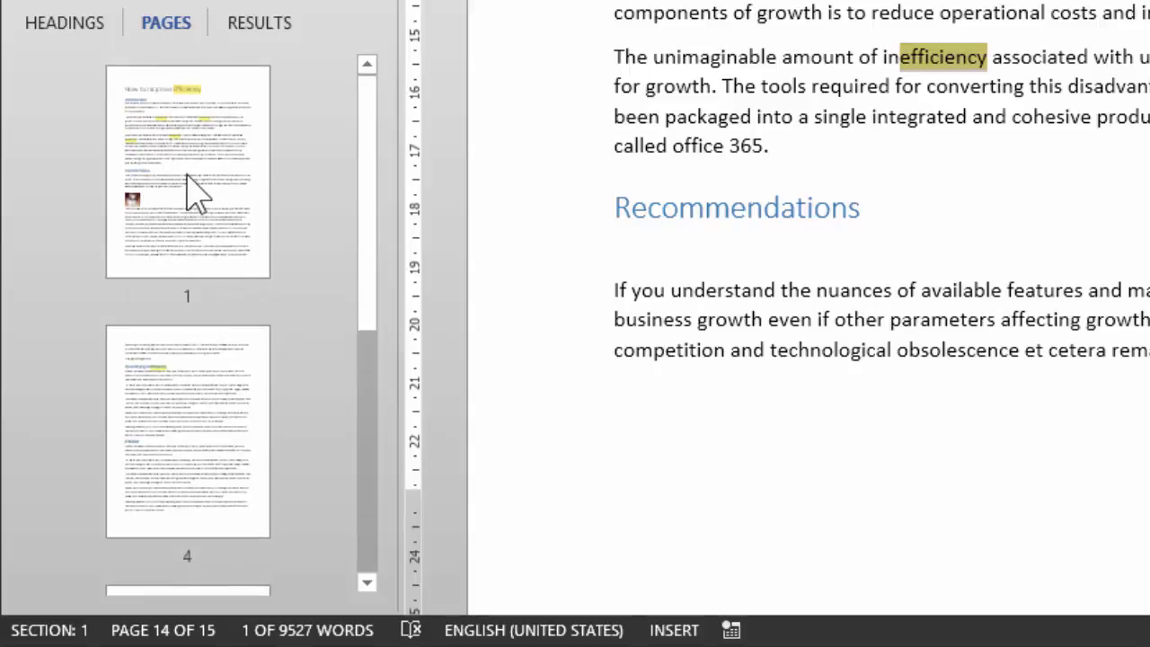
pyautogui.click(188, 174)
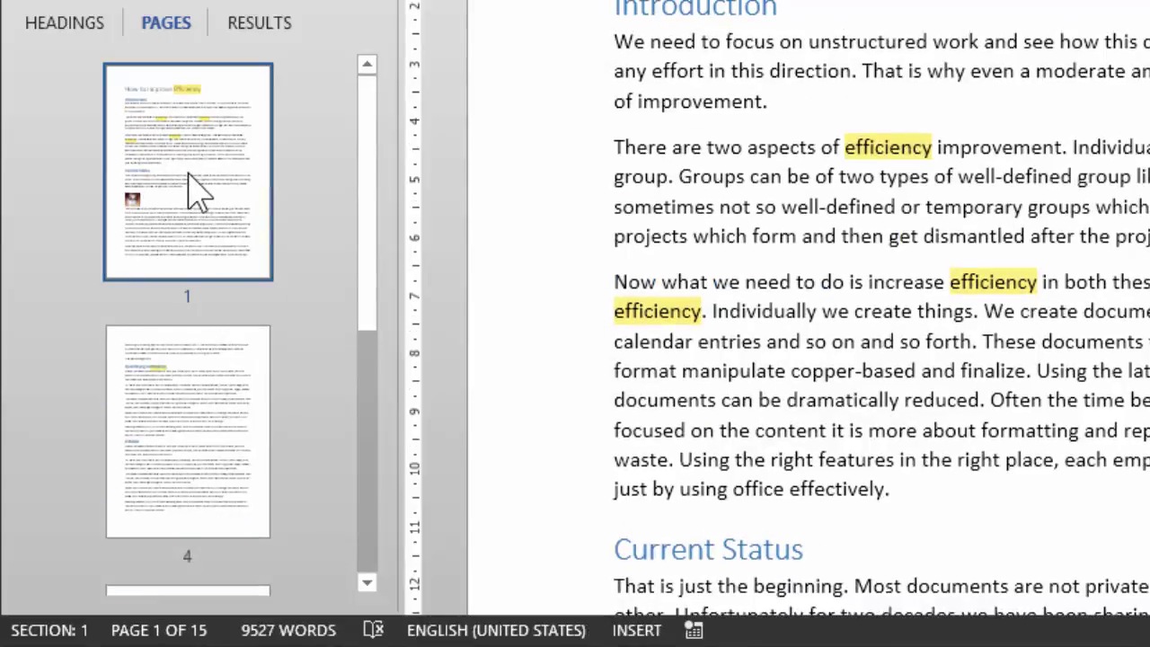
pyautogui.scroll(-5, 191, 188)
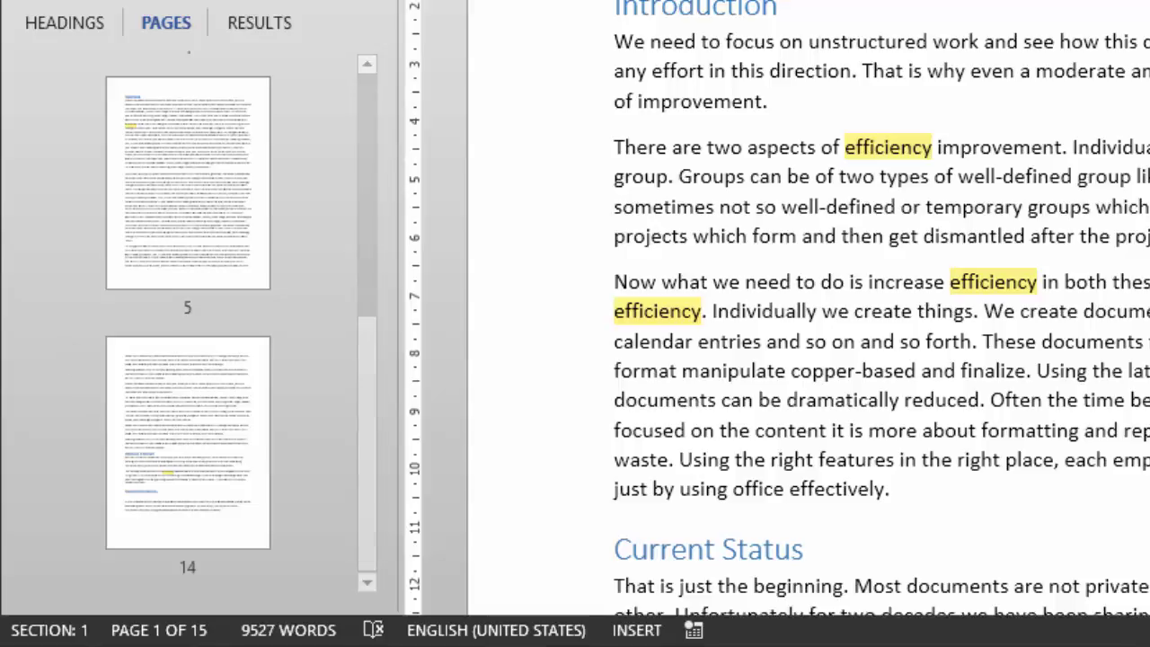
# Step: Switch to the Headings list and jump to the Individual, then Changing the culture sections
pyautogui.click(56, 38)
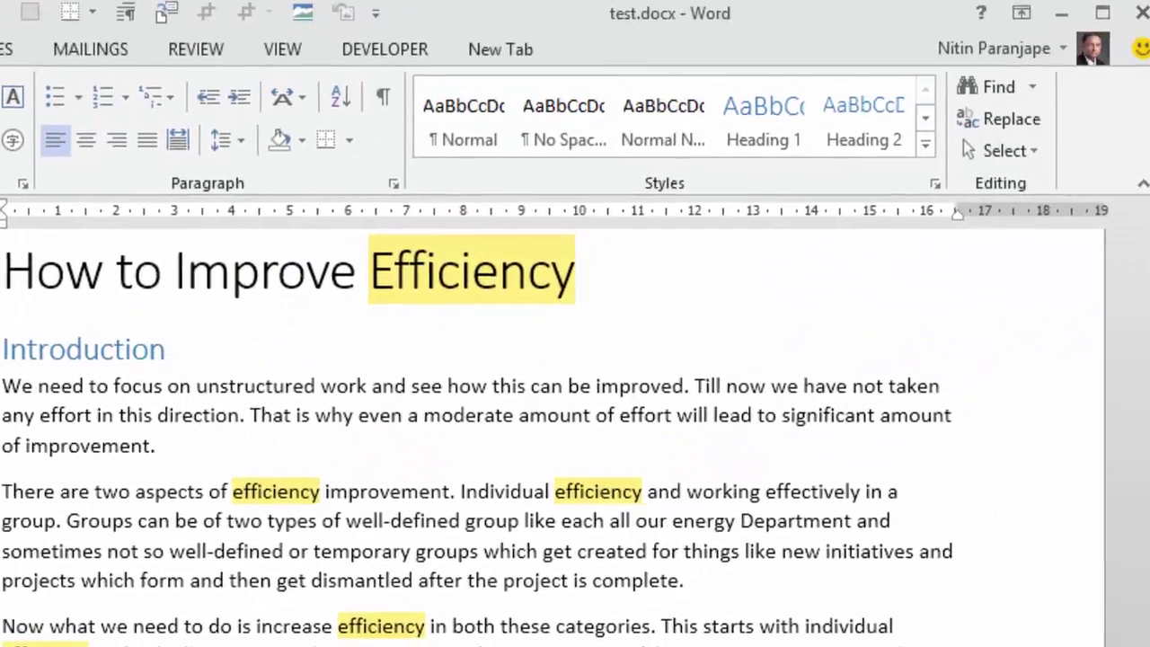
pyautogui.click(72, 270)
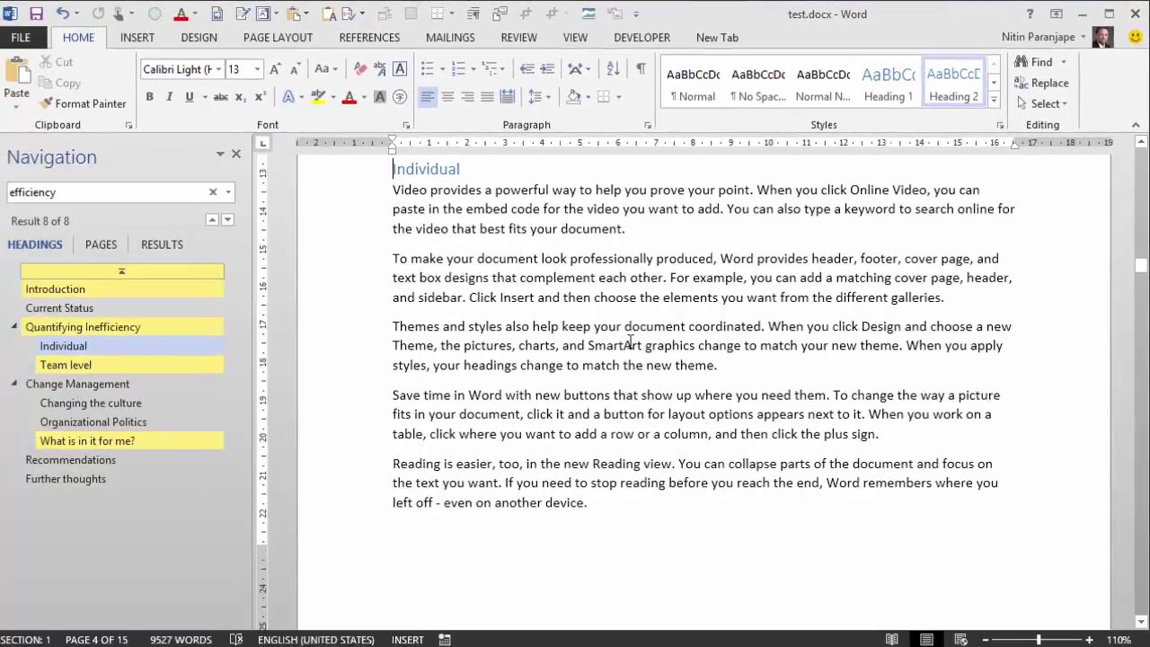
pyautogui.click(82, 402)
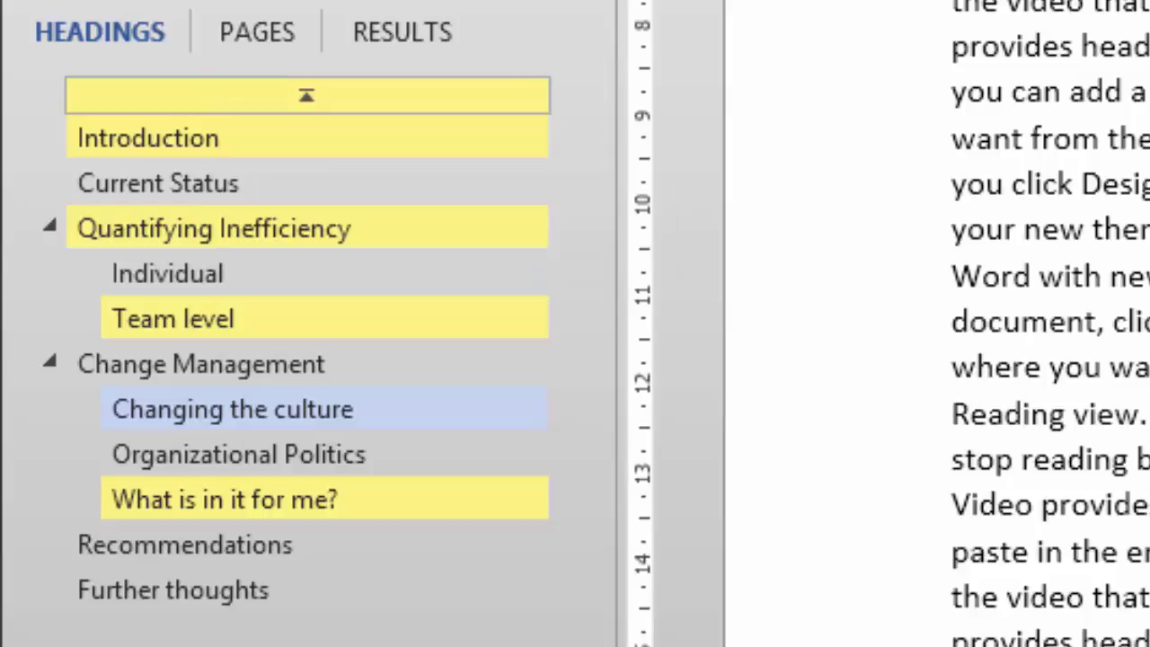
# Step: Jump to the Organizational Politics section from its heading in the Navigation pane
pyautogui.click(235, 452)
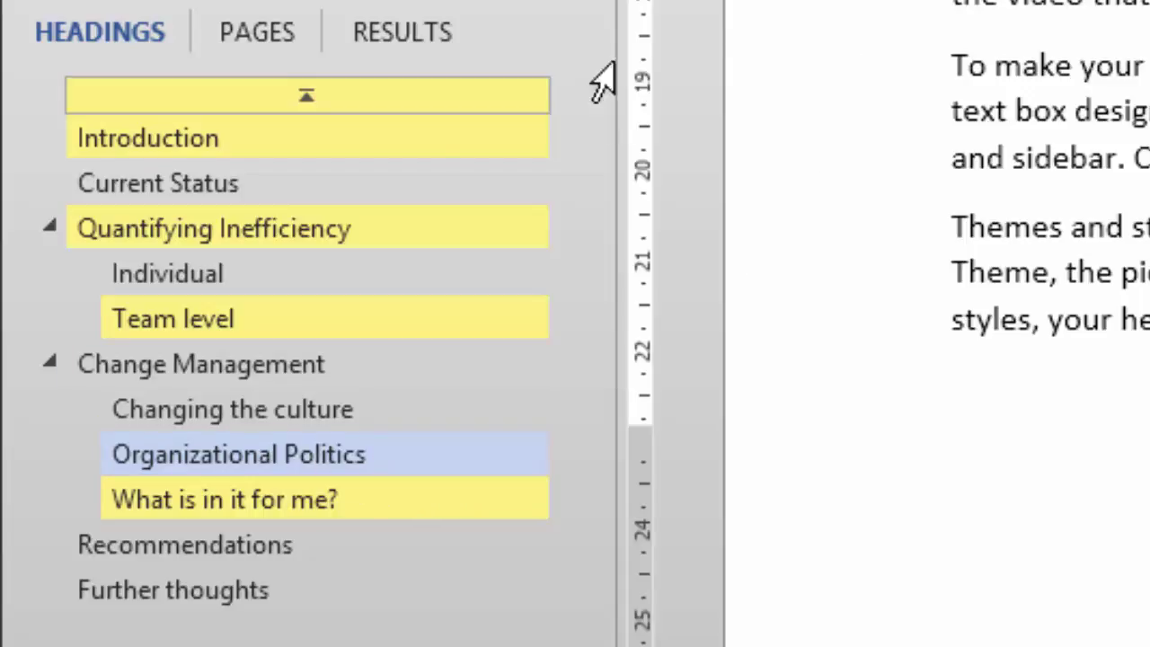
pyautogui.moveTo(190, 153)
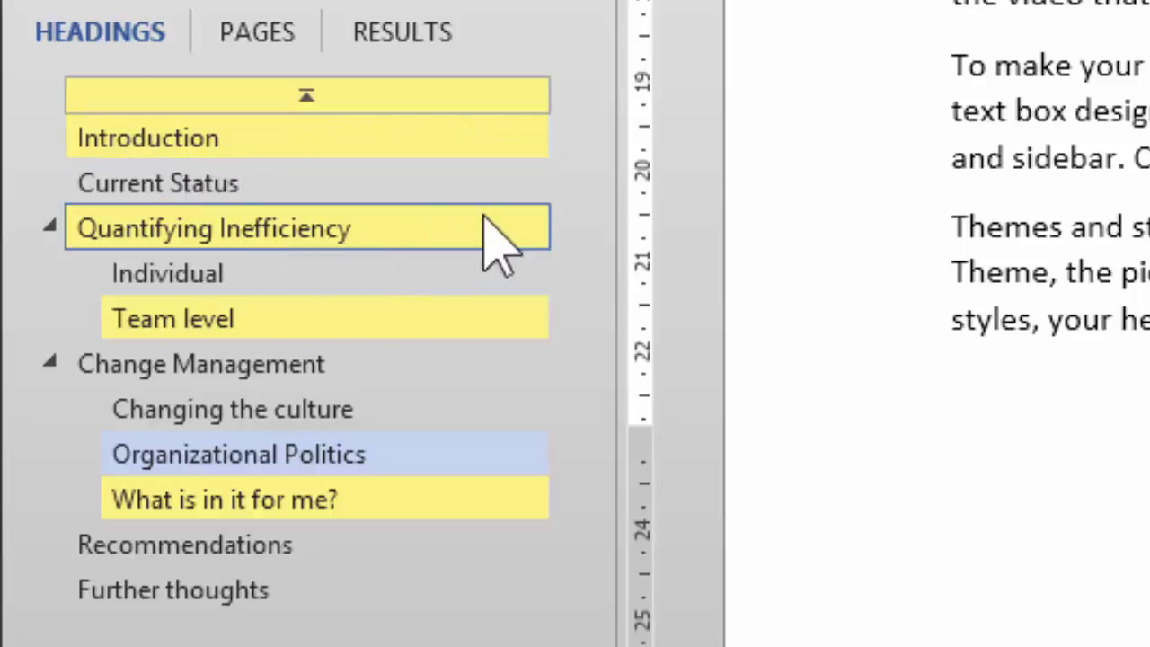
pyautogui.moveTo(416, 340)
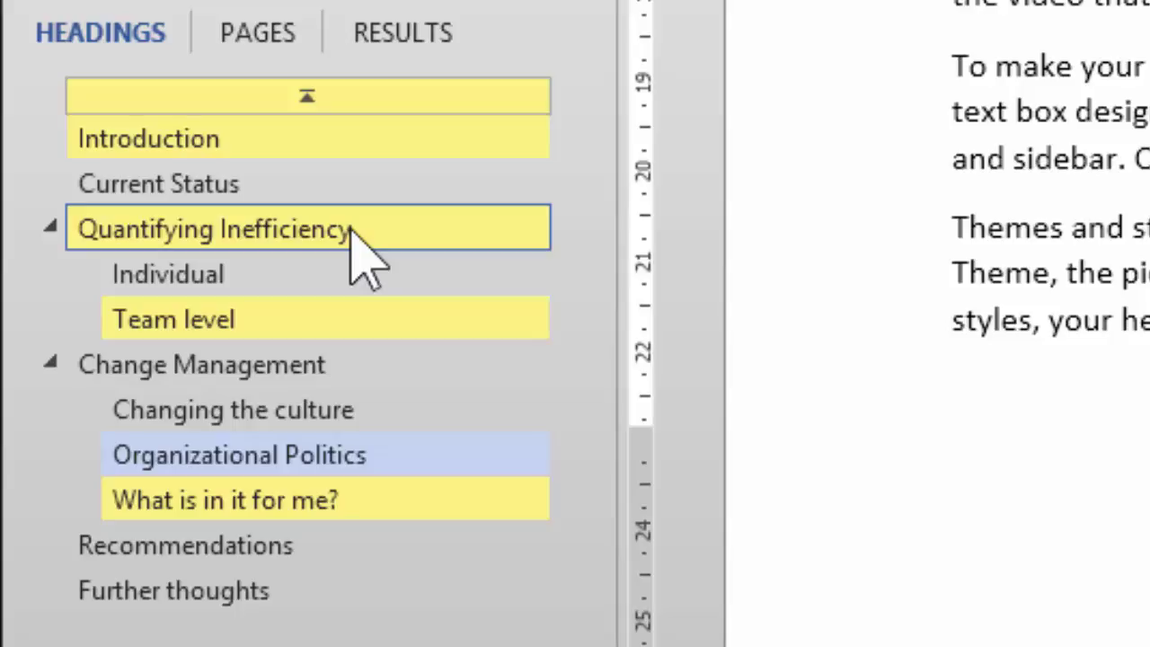
# Step: Collapse and re-expand Quantifying Inefficiency, visit Changing the culture, then return to the Introduction
pyautogui.click(49, 228)
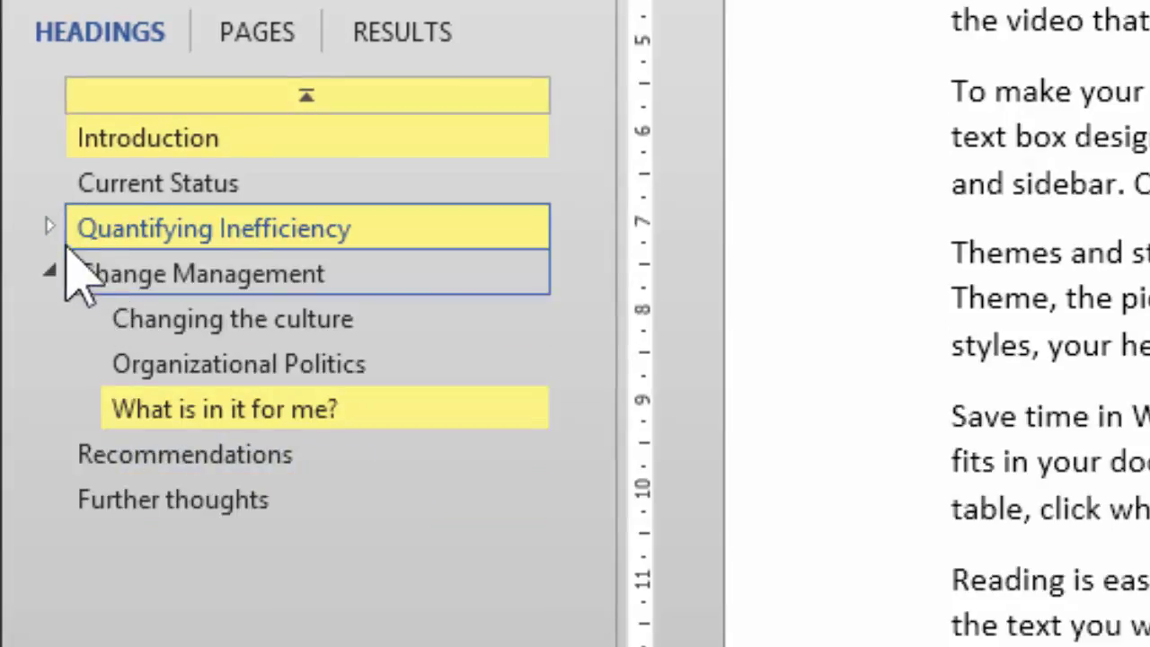
pyautogui.click(50, 228)
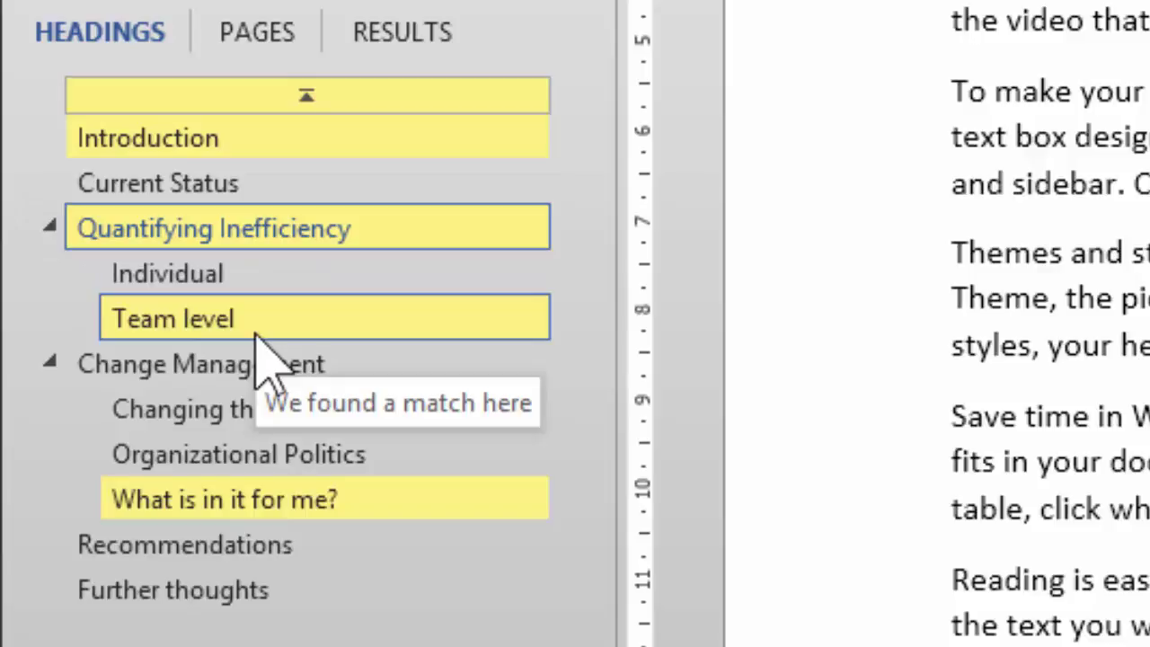
pyautogui.click(308, 410)
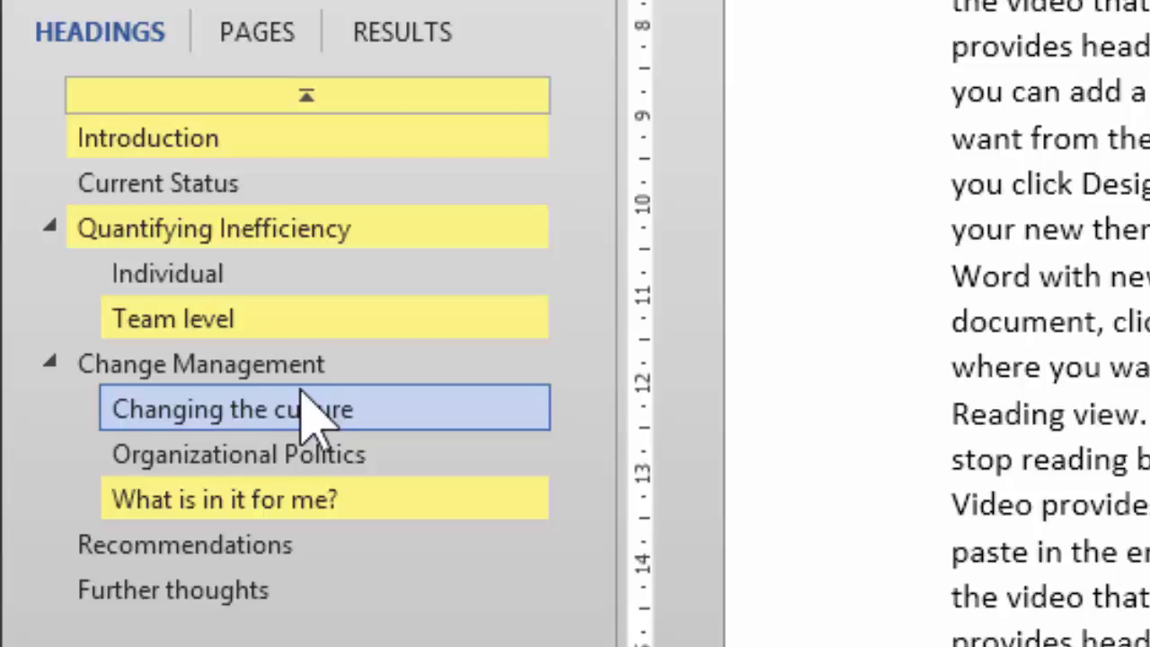
pyautogui.click(281, 148)
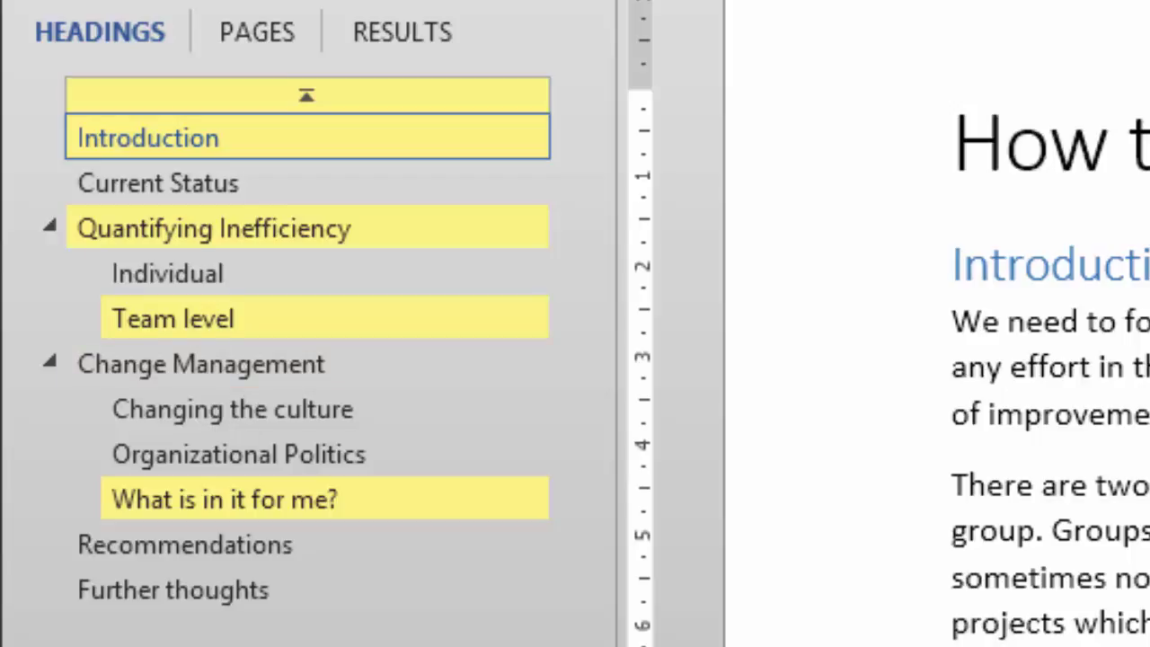
# Step: Clear the 'efficiency' search and show the search options menu with Go To, Graphics and Tables
pyautogui.press('Escape')
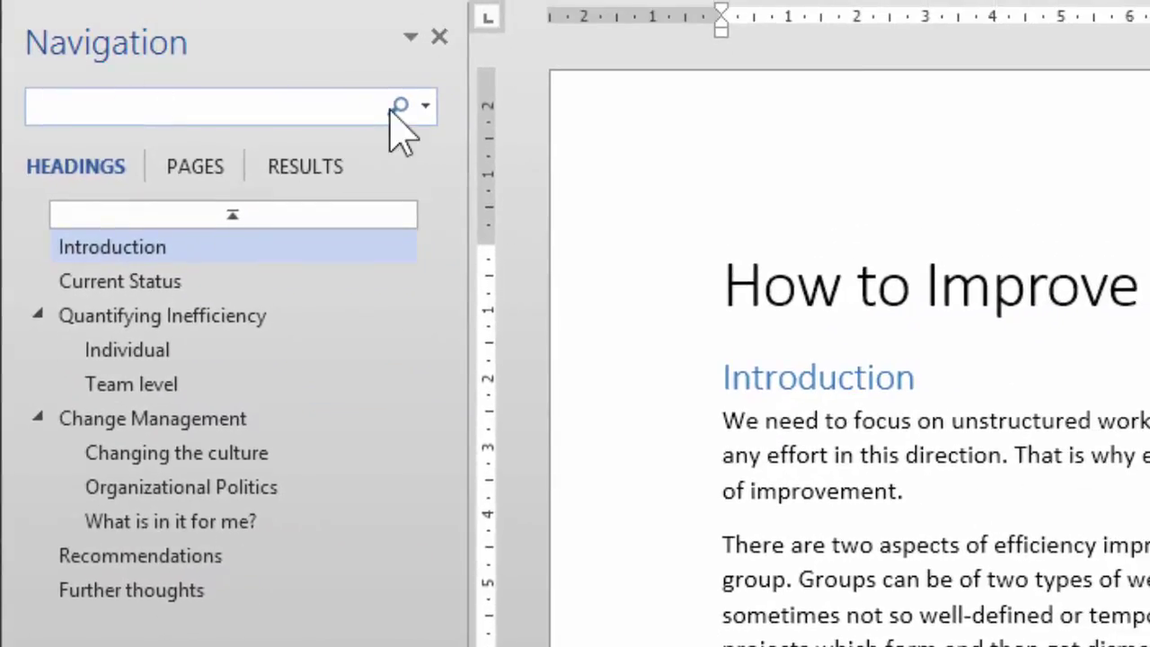
pyautogui.click(405, 106)
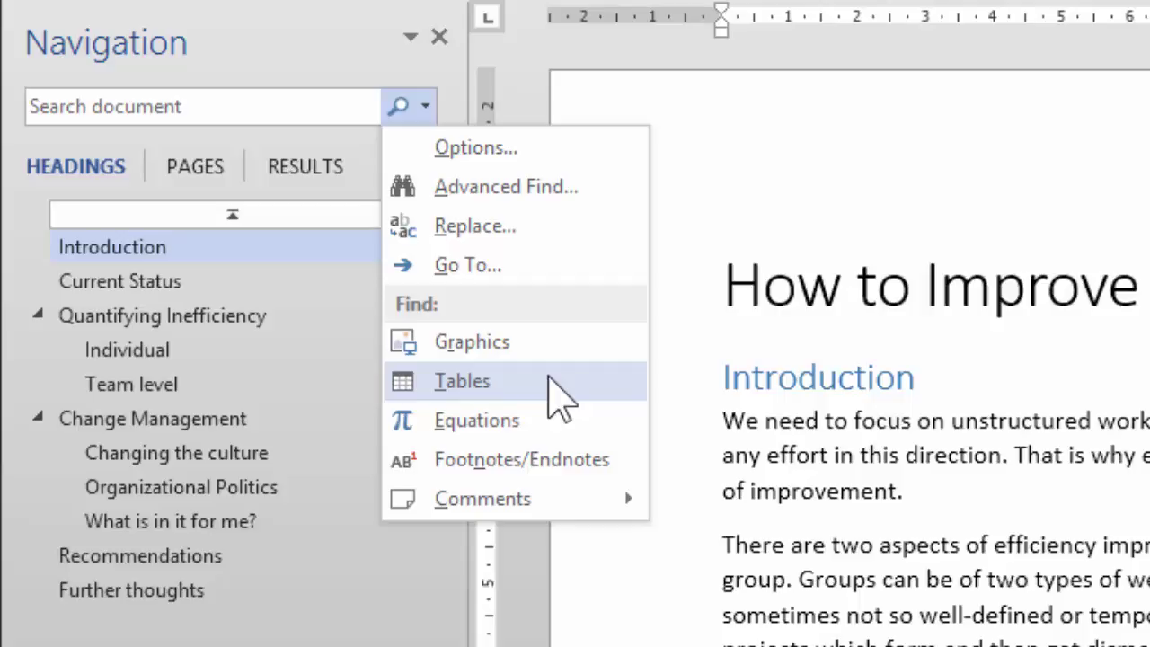
# Step: Search for tables and cycle through all four results back to the blue table on page 2
pyautogui.click(549, 379)
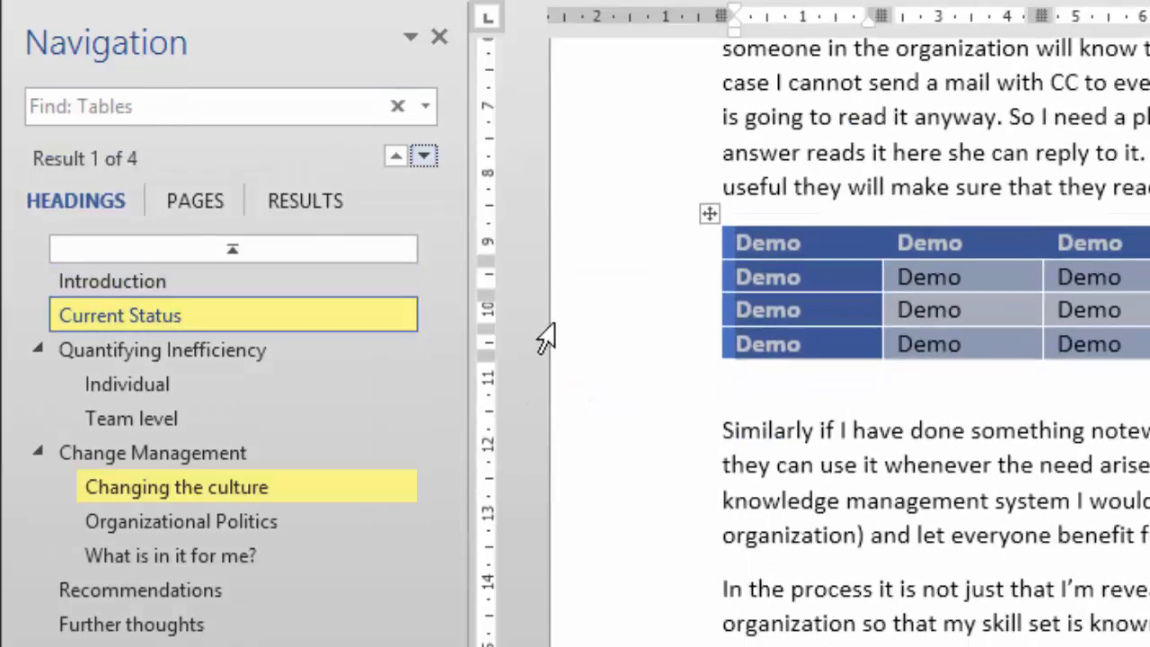
pyautogui.click(424, 158)
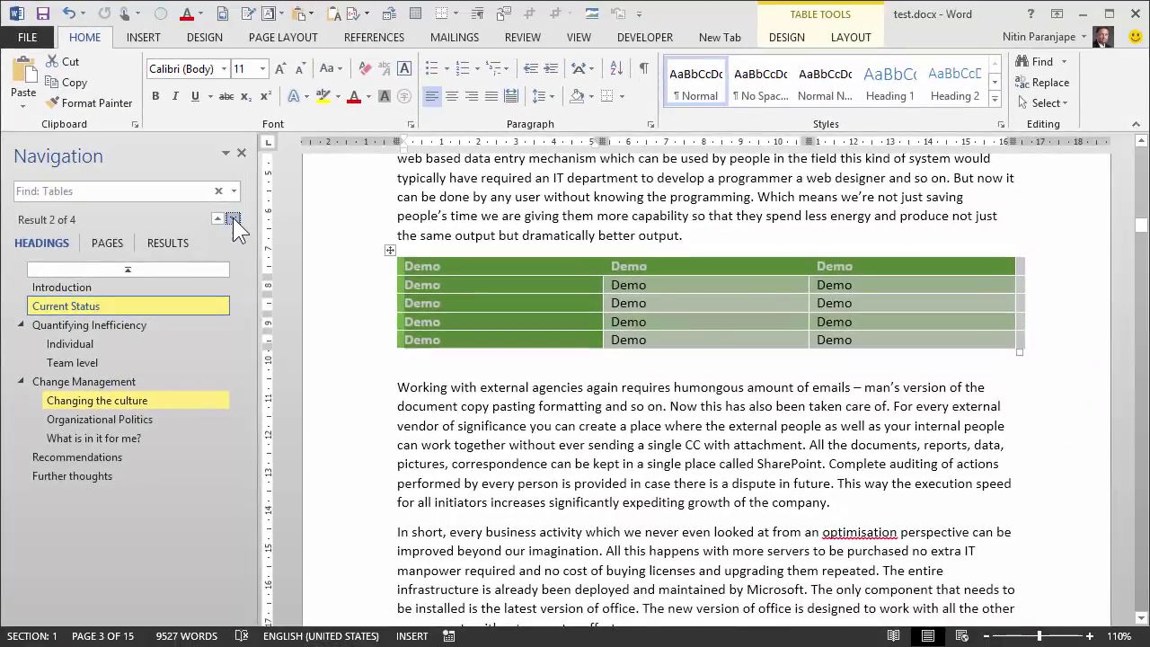
pyautogui.click(424, 158)
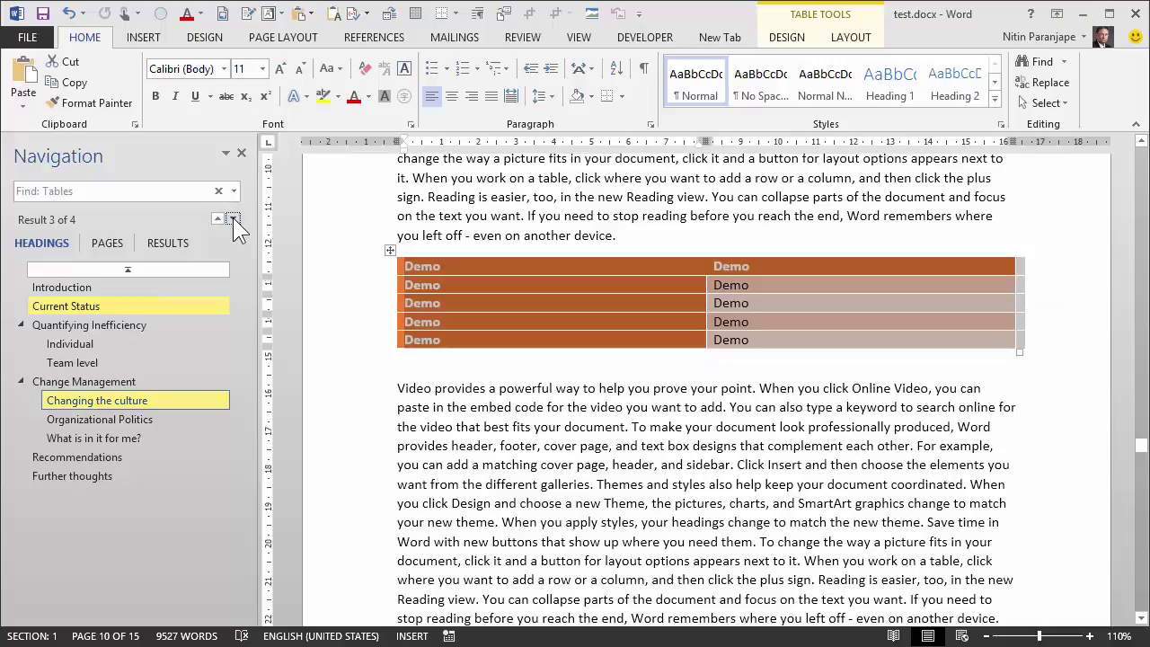
pyautogui.click(233, 218)
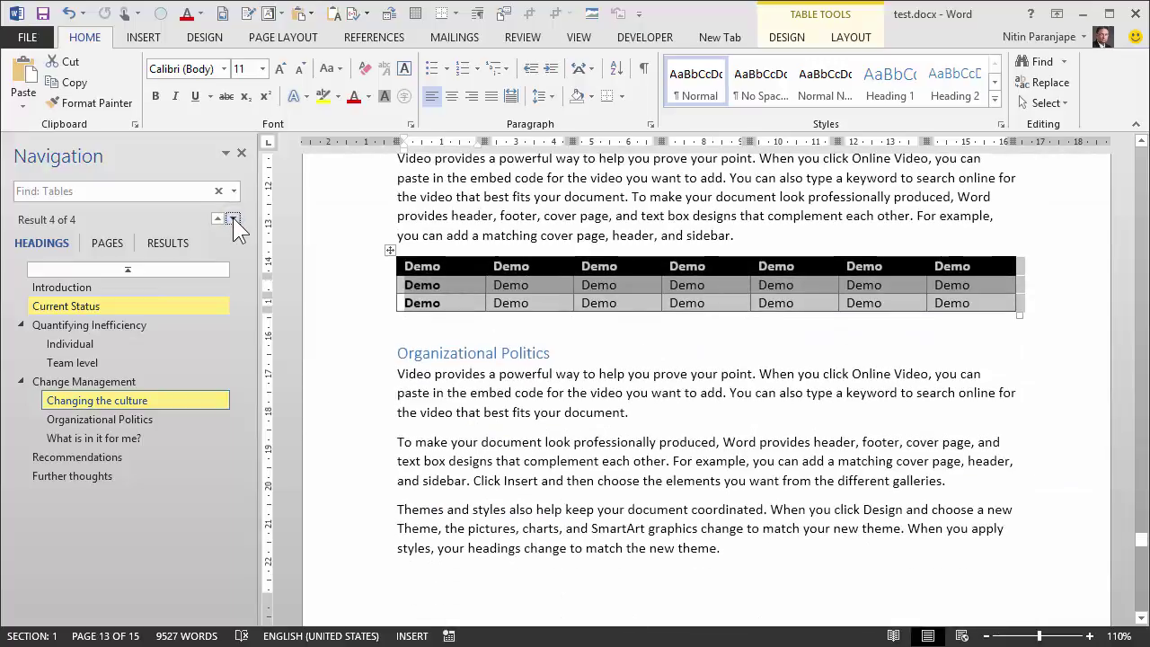
pyautogui.click(232, 218)
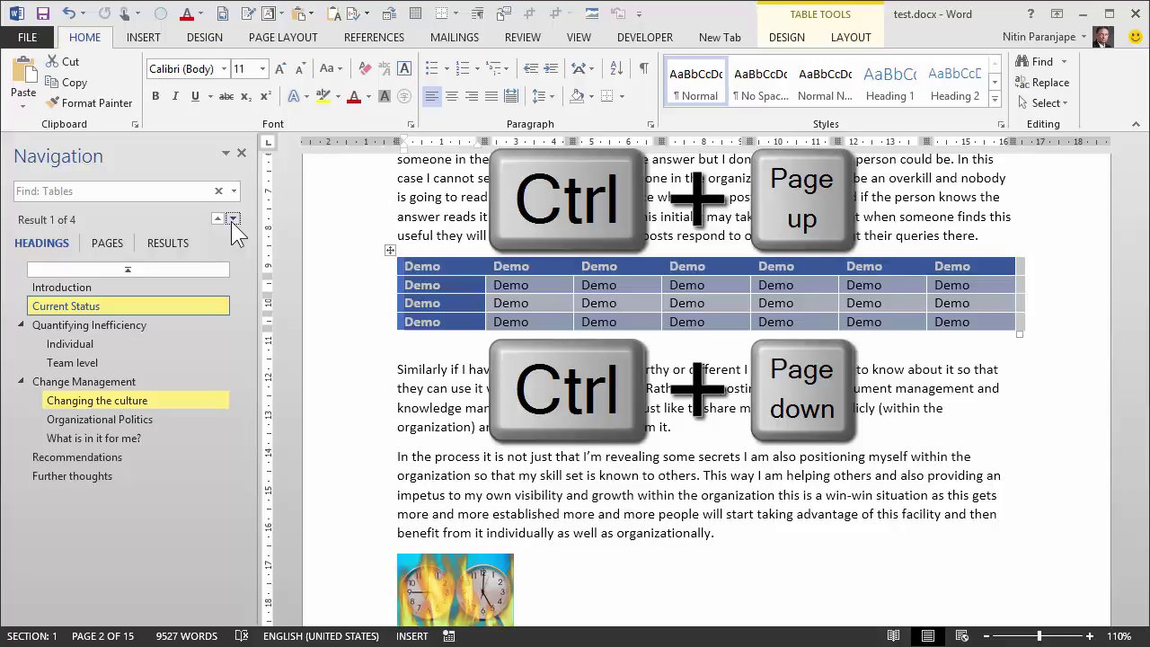
# Step: Dismiss the search options, deselect the table and move to the document's start with Ctrl+Home
pyautogui.click(233, 191)
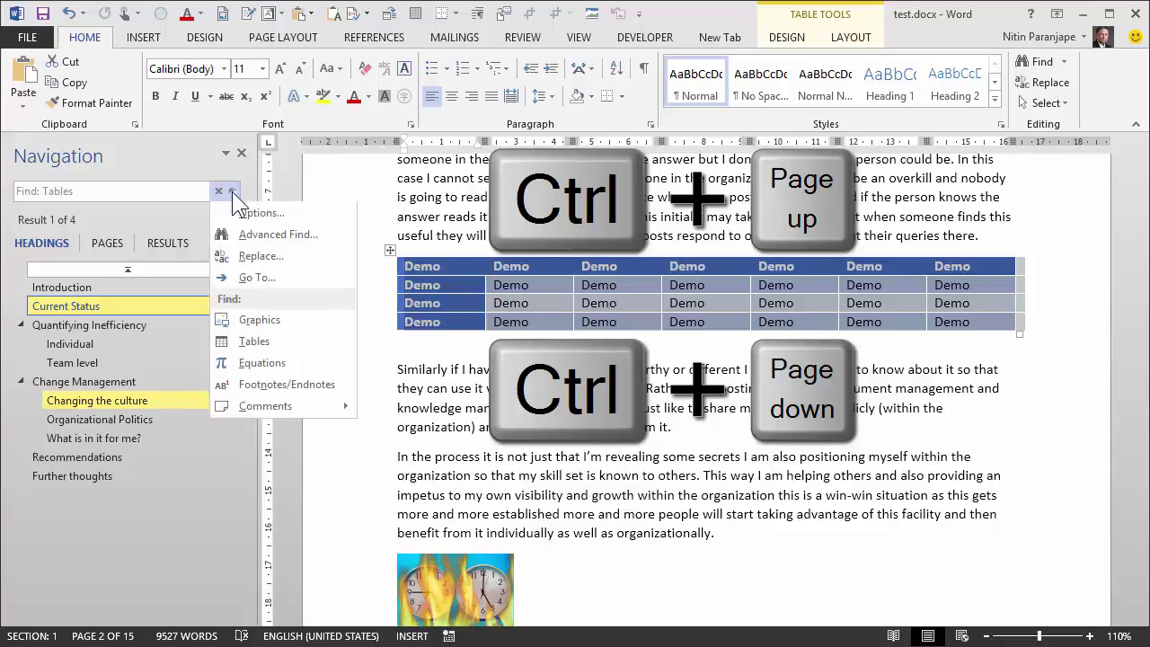
pyautogui.press('Escape')
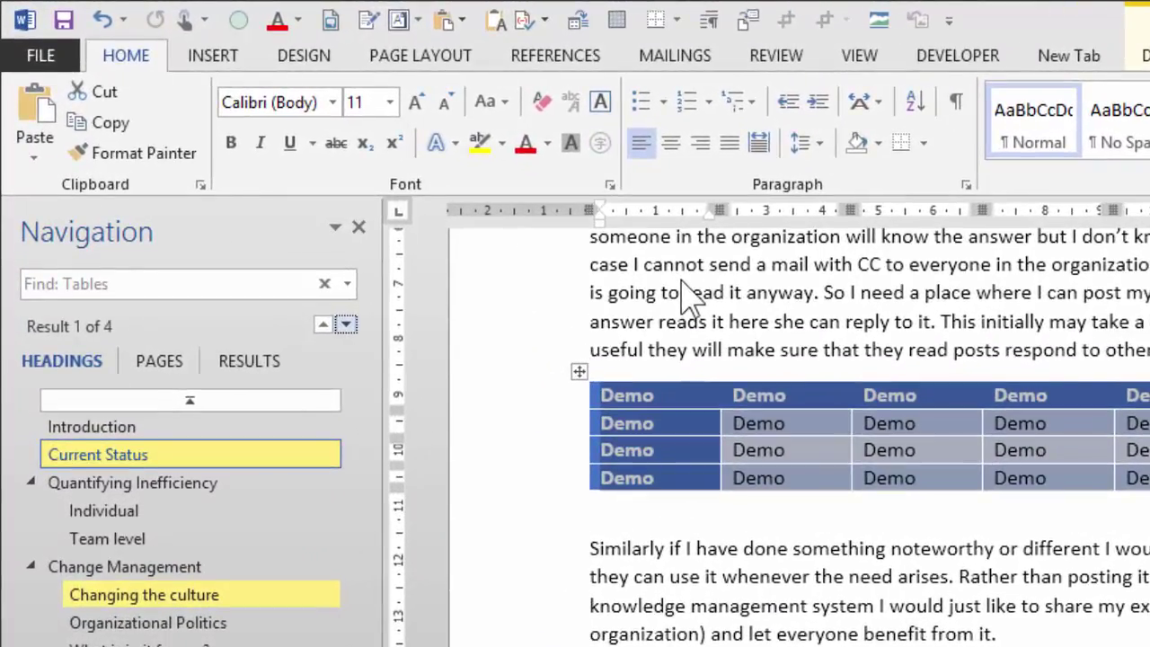
pyautogui.click(662, 283)
pyautogui.hotkey('ctrl', 'Home')
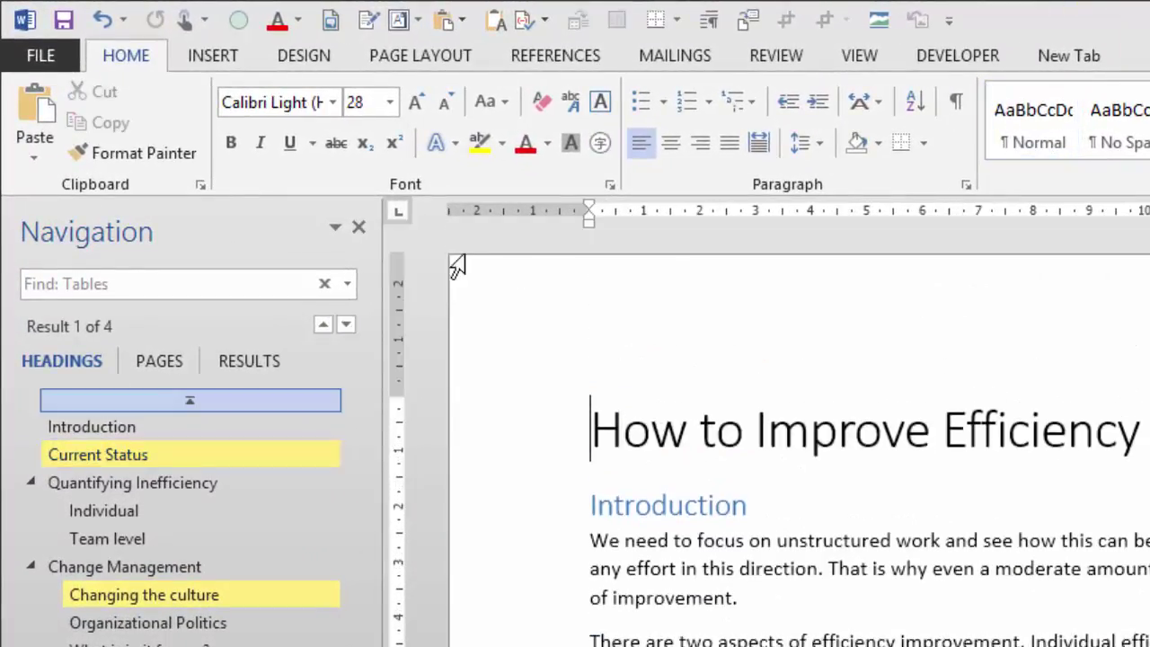
# Step: Search for graphics and step through the 3 pictures, ending on the burning clocks image
pyautogui.click(347, 286)
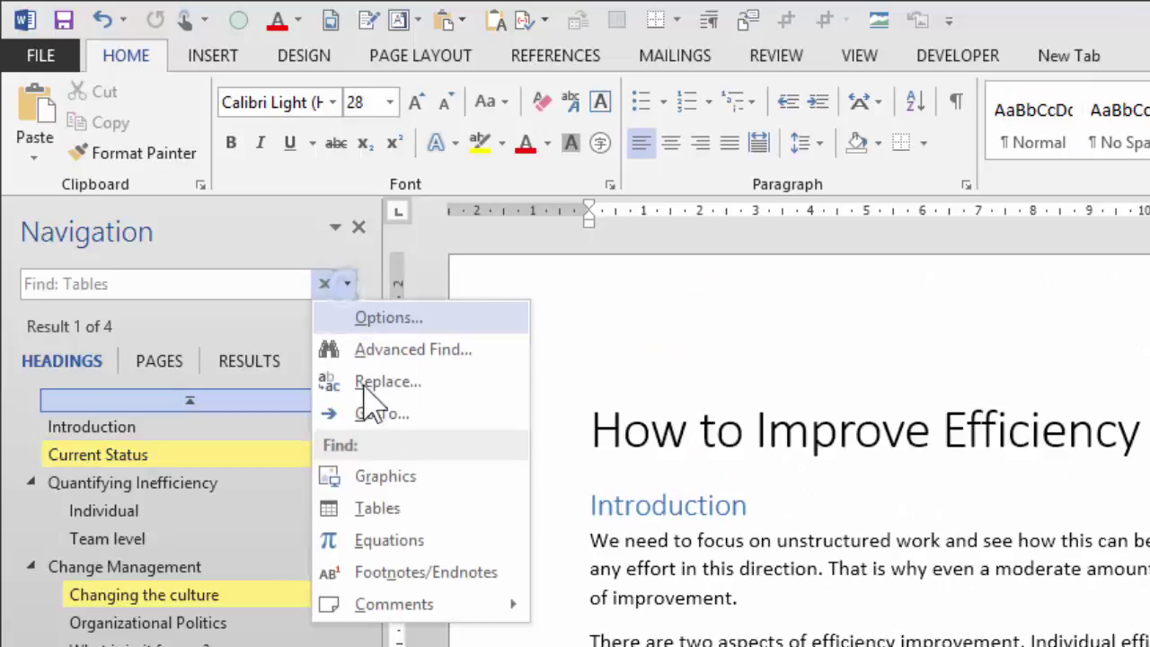
pyautogui.click(398, 477)
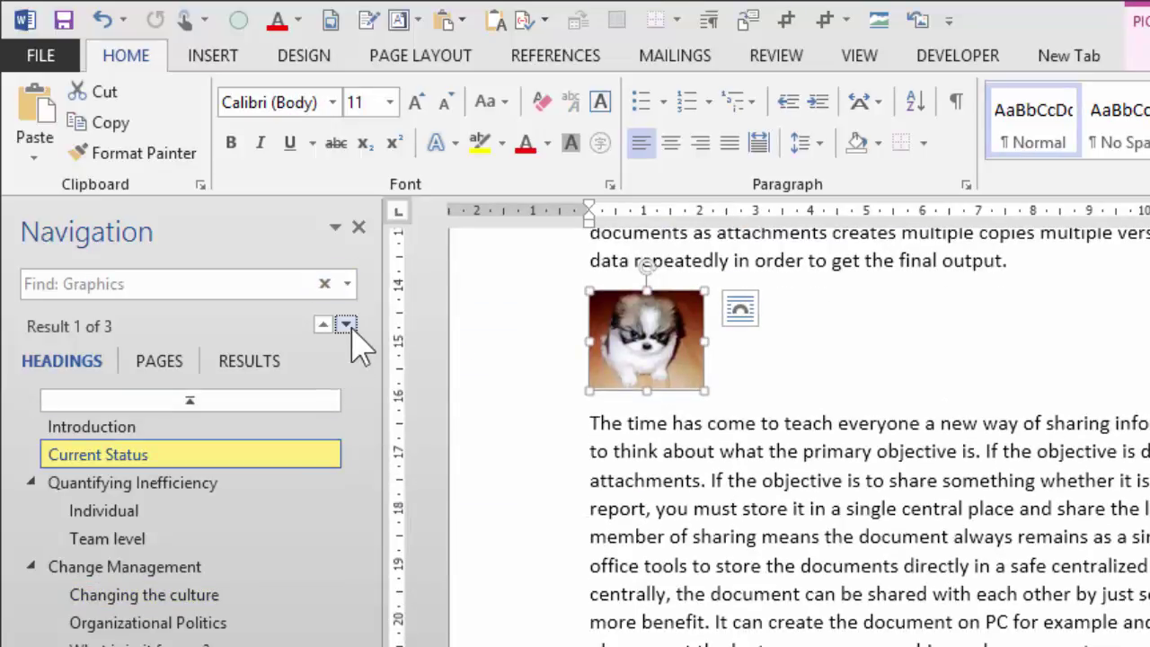
pyautogui.click(345, 325)
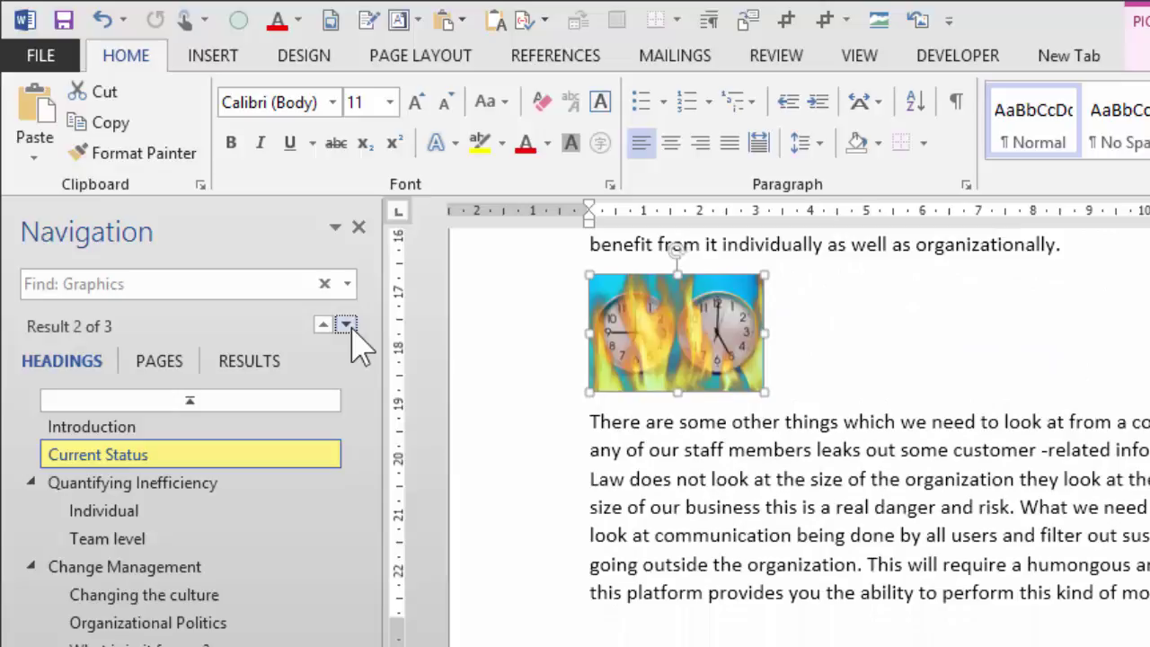
pyautogui.click(348, 327)
pyautogui.click(349, 326)
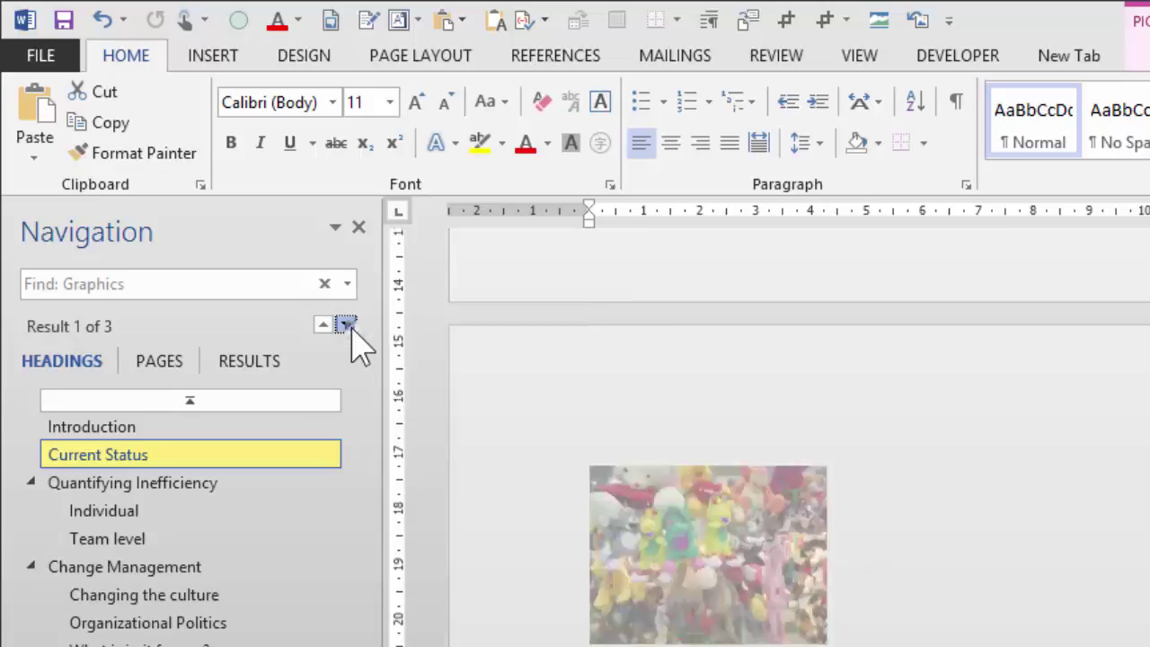
pyautogui.click(348, 326)
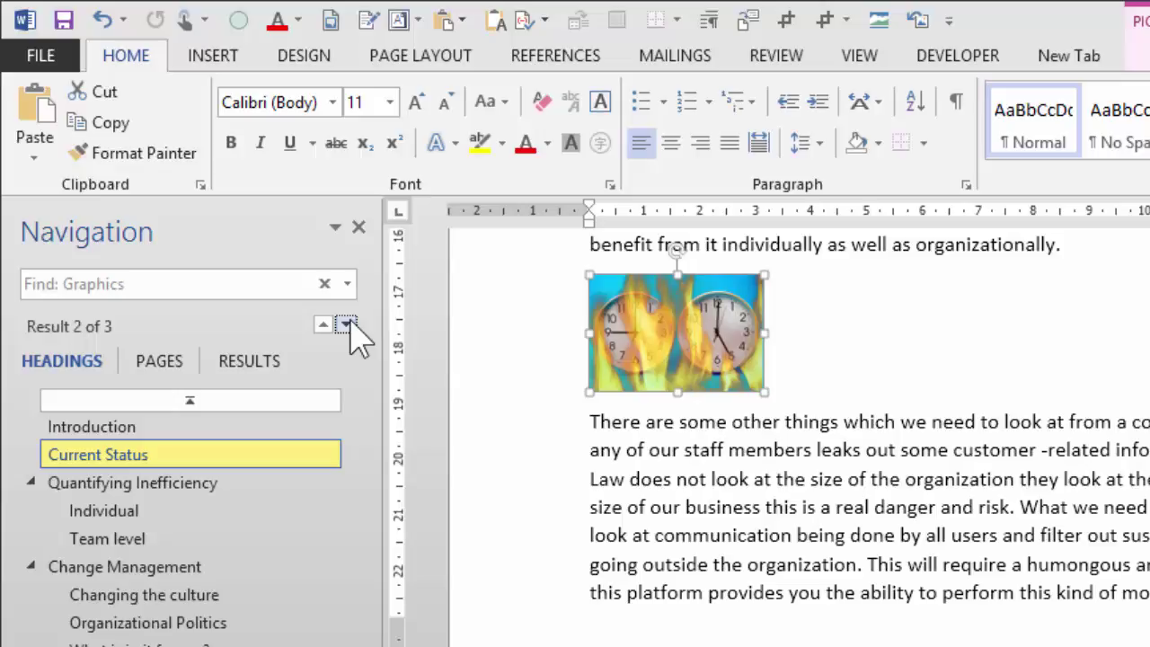
# Step: Select the line with the clocks picture and open Find and Replace for 'efficiency' on the Find tab
pyautogui.click(541, 365)
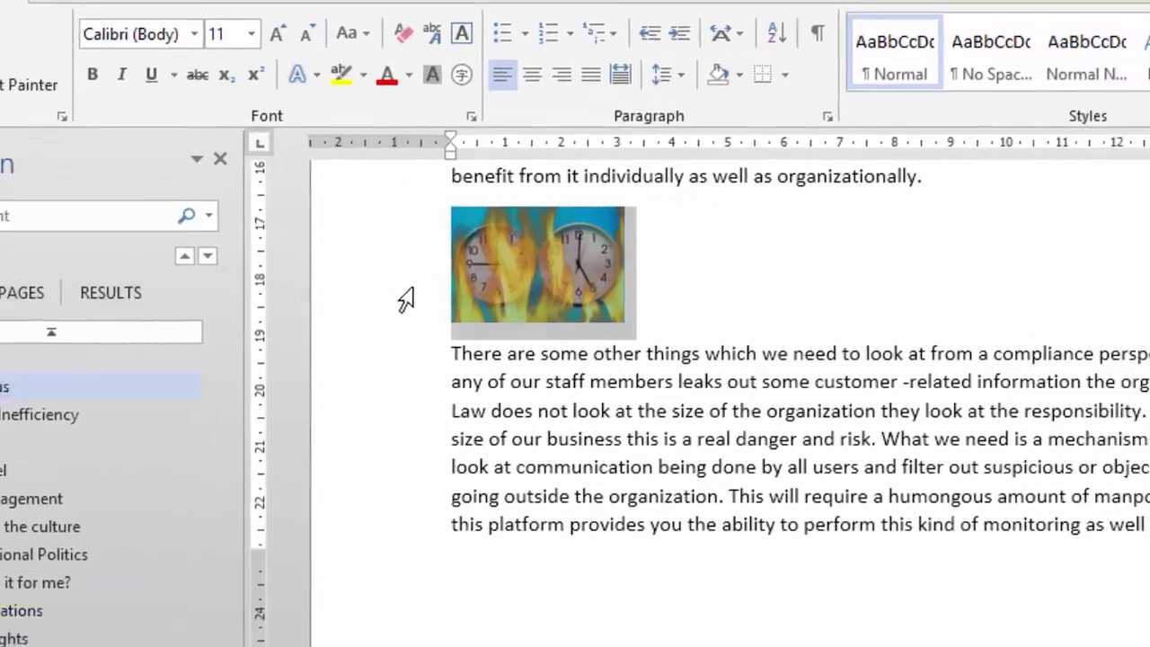
pyautogui.hotkey('ctrl', 'h')
pyautogui.click(386, 161)
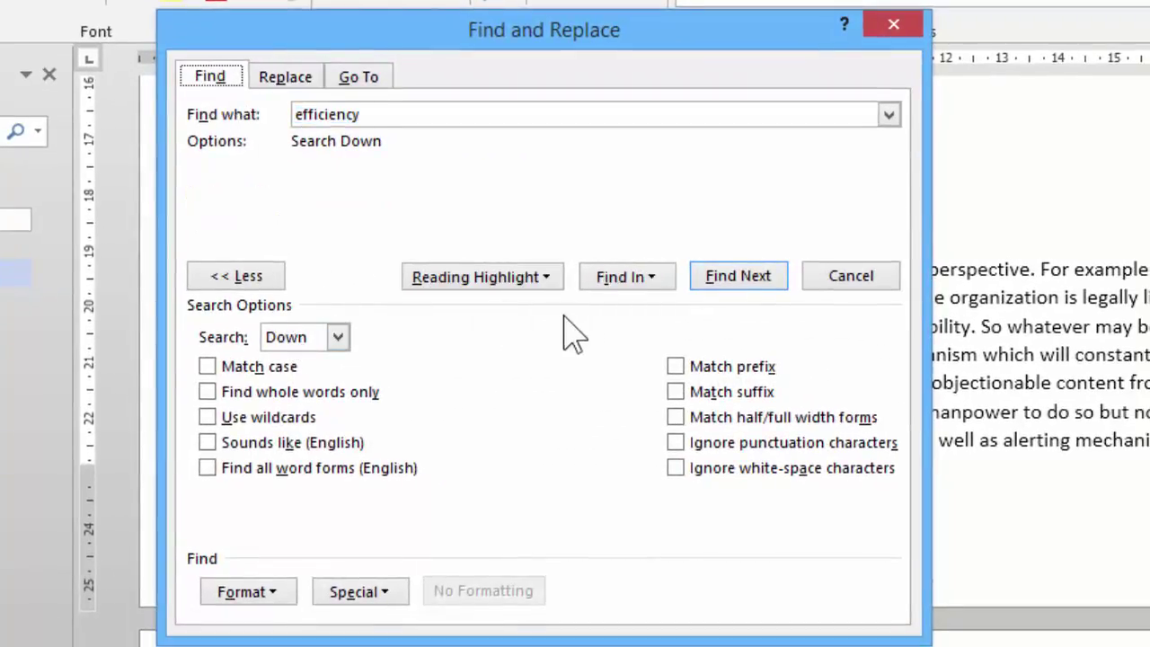
# Step: Review the expanded search options, Format list and Special characters list, then cancel the dialog
pyautogui.click(264, 281)
pyautogui.click(263, 285)
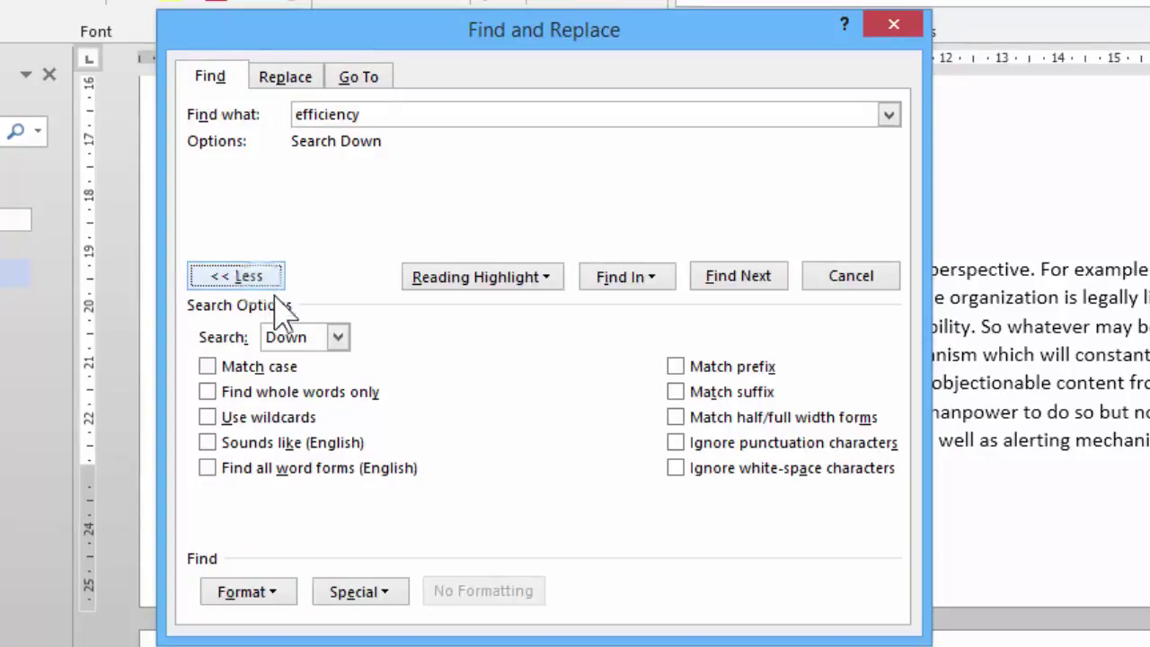
pyautogui.click(269, 593)
pyautogui.click(323, 591)
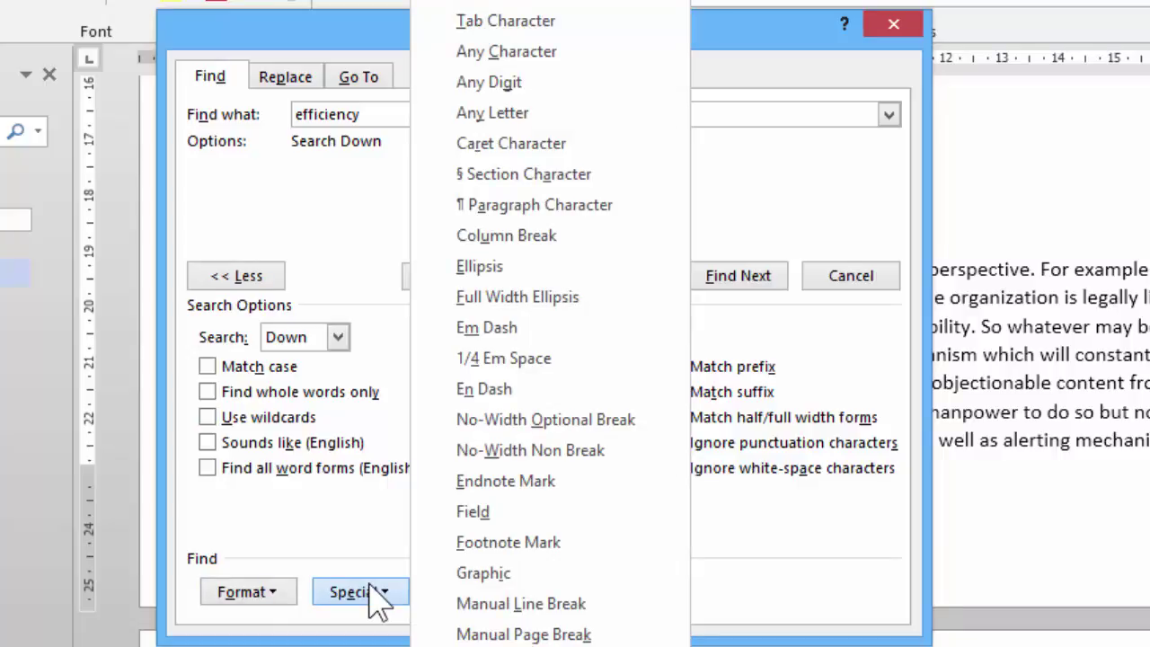
pyautogui.click(377, 592)
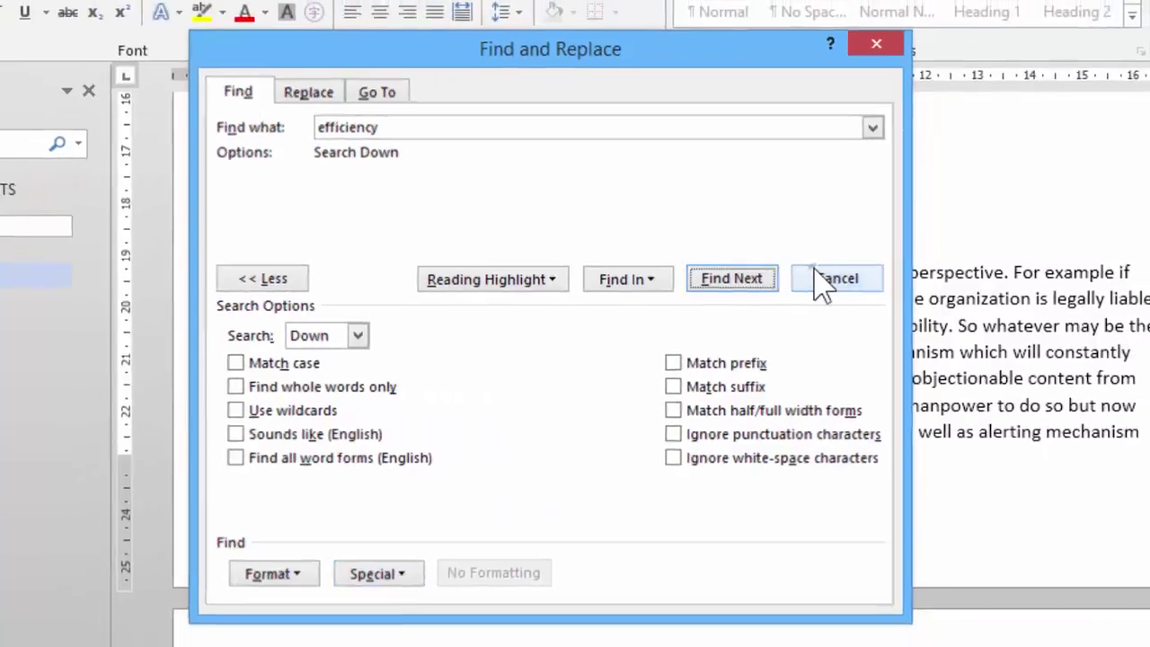
pyautogui.click(828, 278)
pyautogui.click(626, 358)
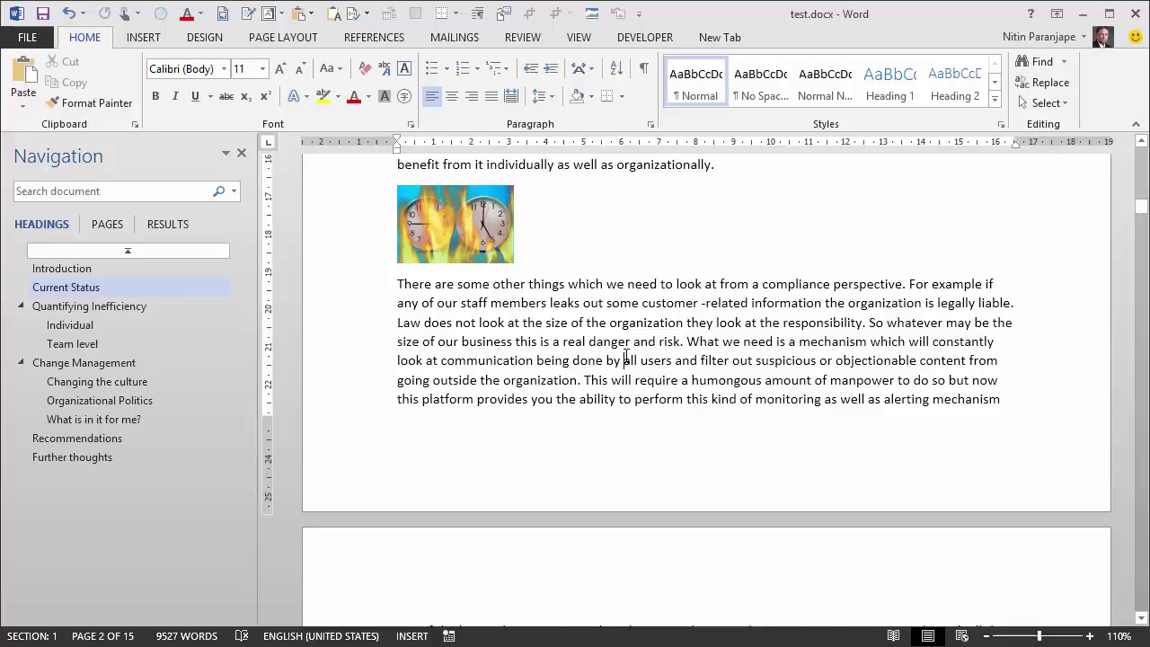